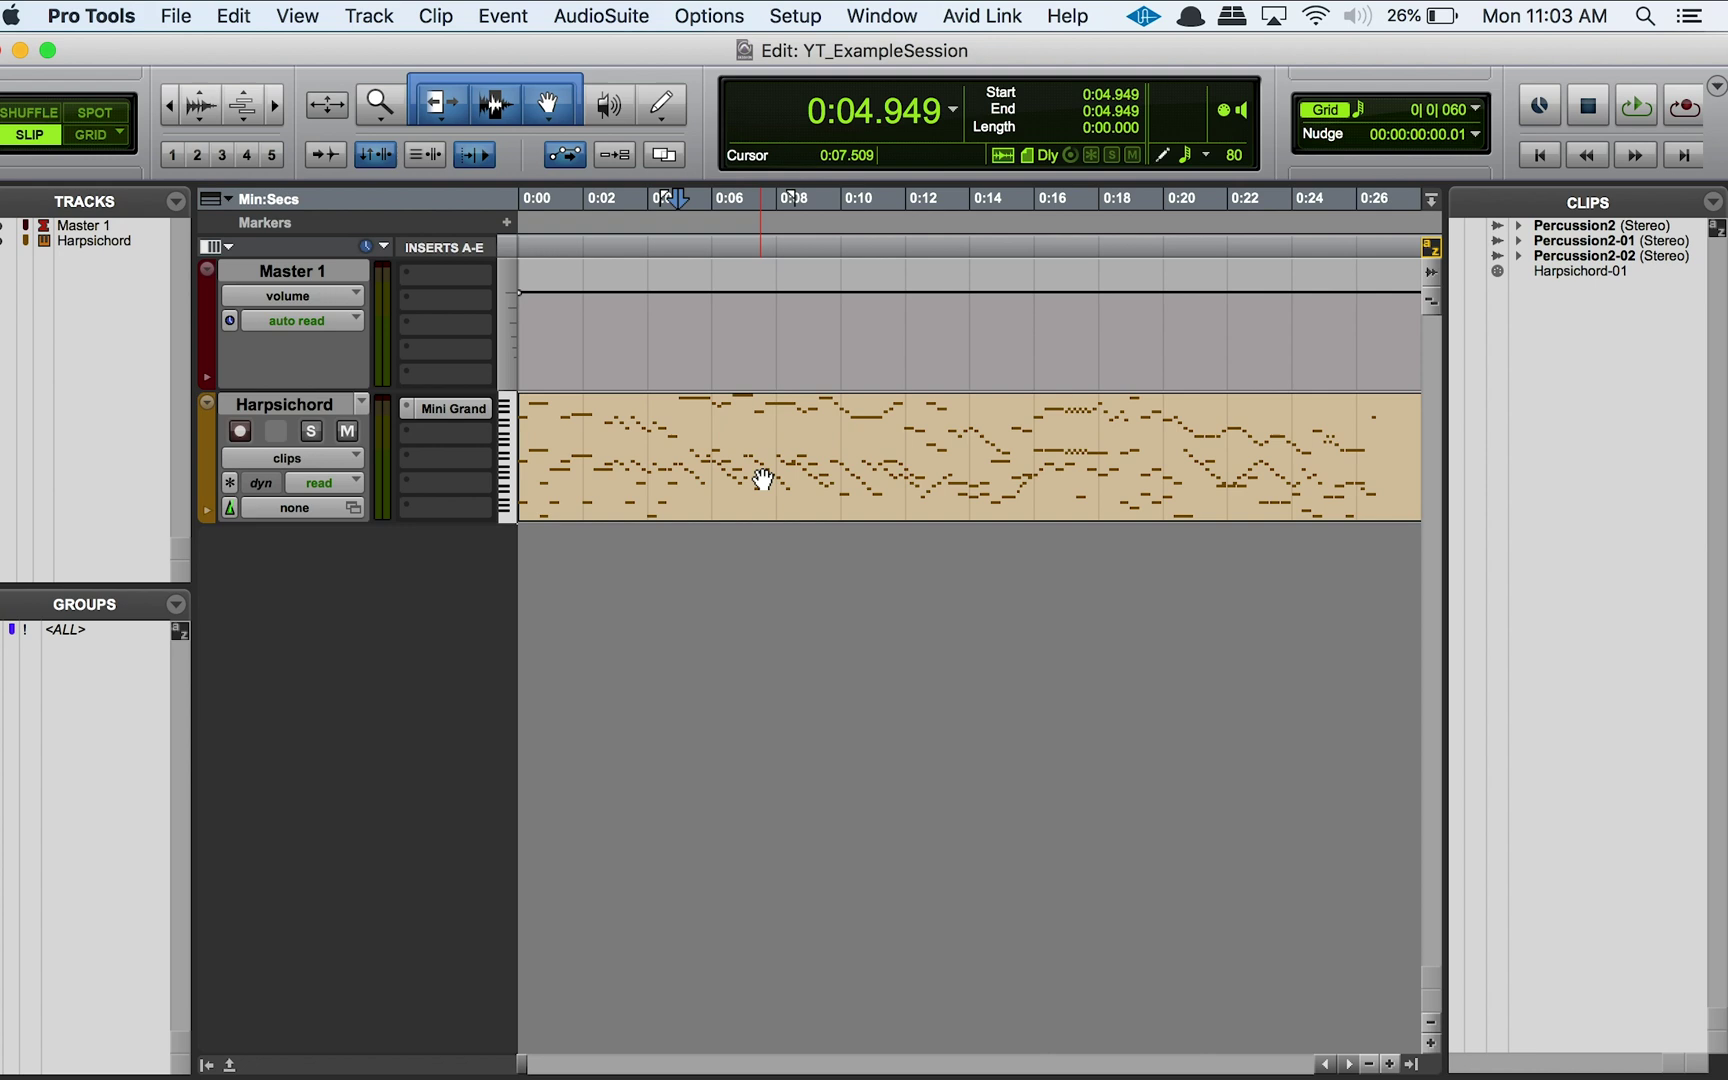
- Switch the Harpsichord track to notes view and select the E3 note at 0:06
left_click(326, 457)
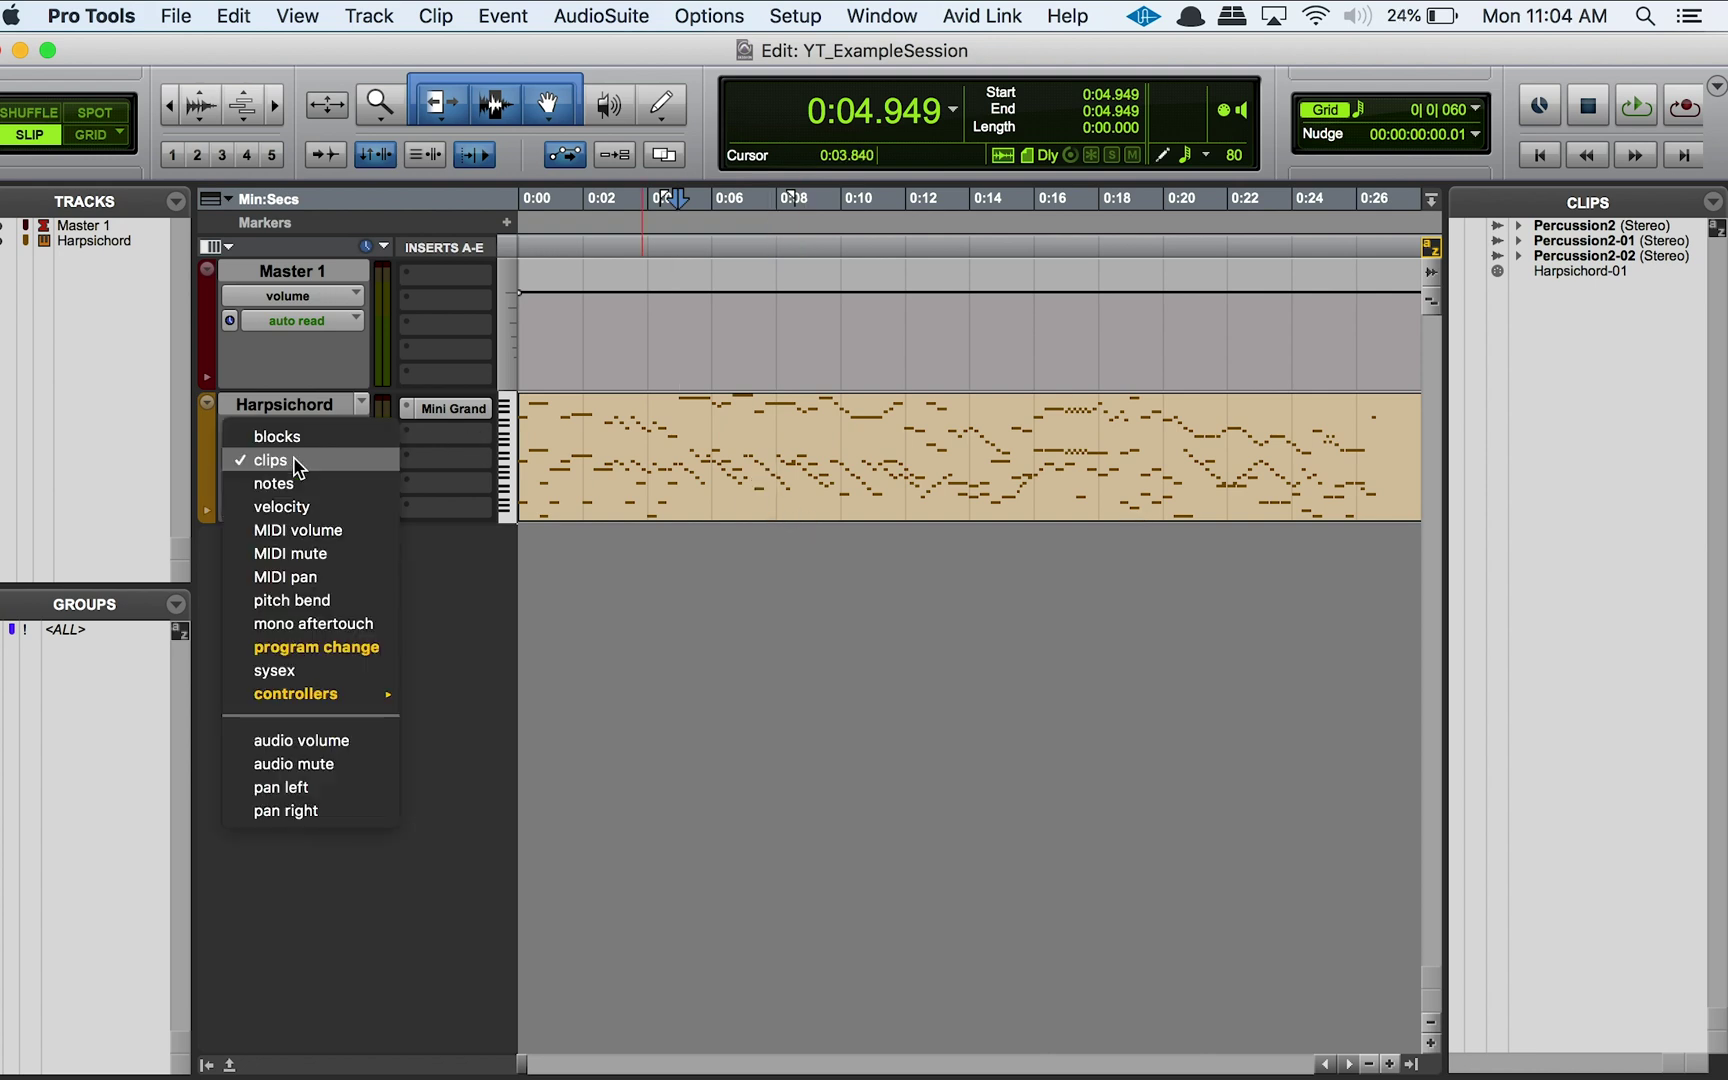
left_click(295, 482)
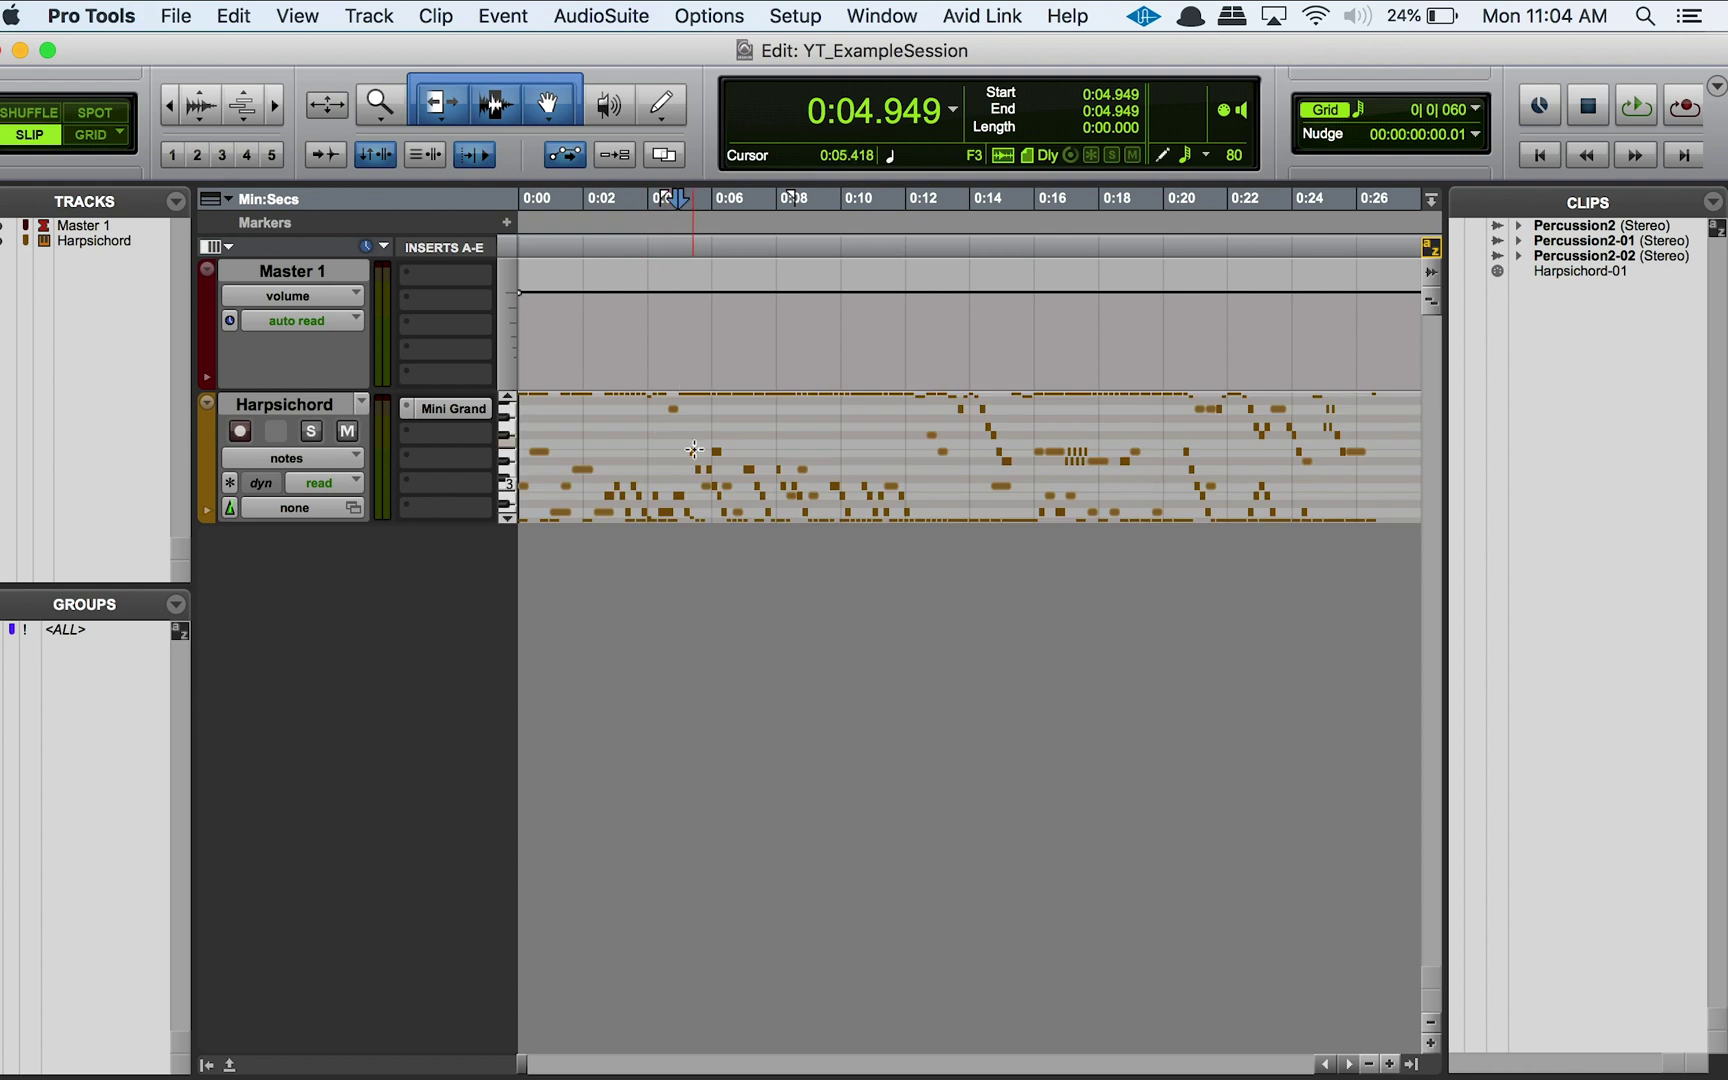
left_click(717, 452)
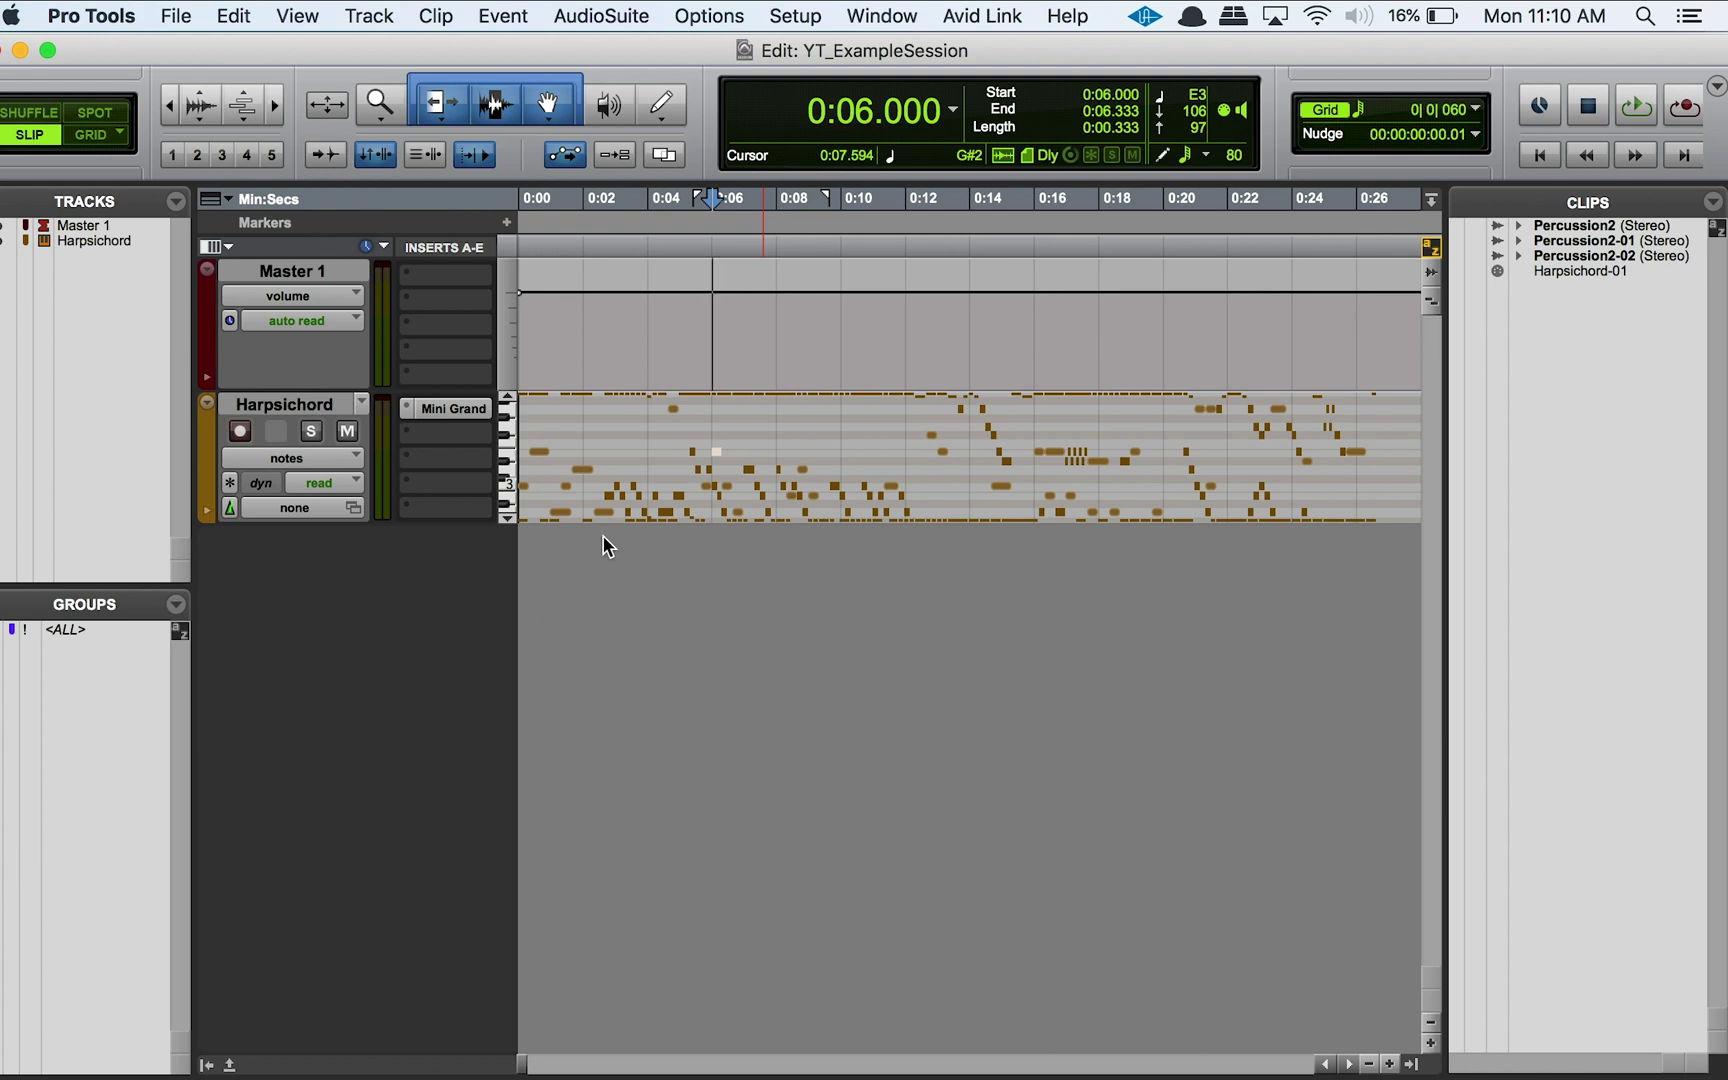
- Open the Harpsichord notes in the Score Editor from the Window menu and move it up and right
left_click(881, 12)
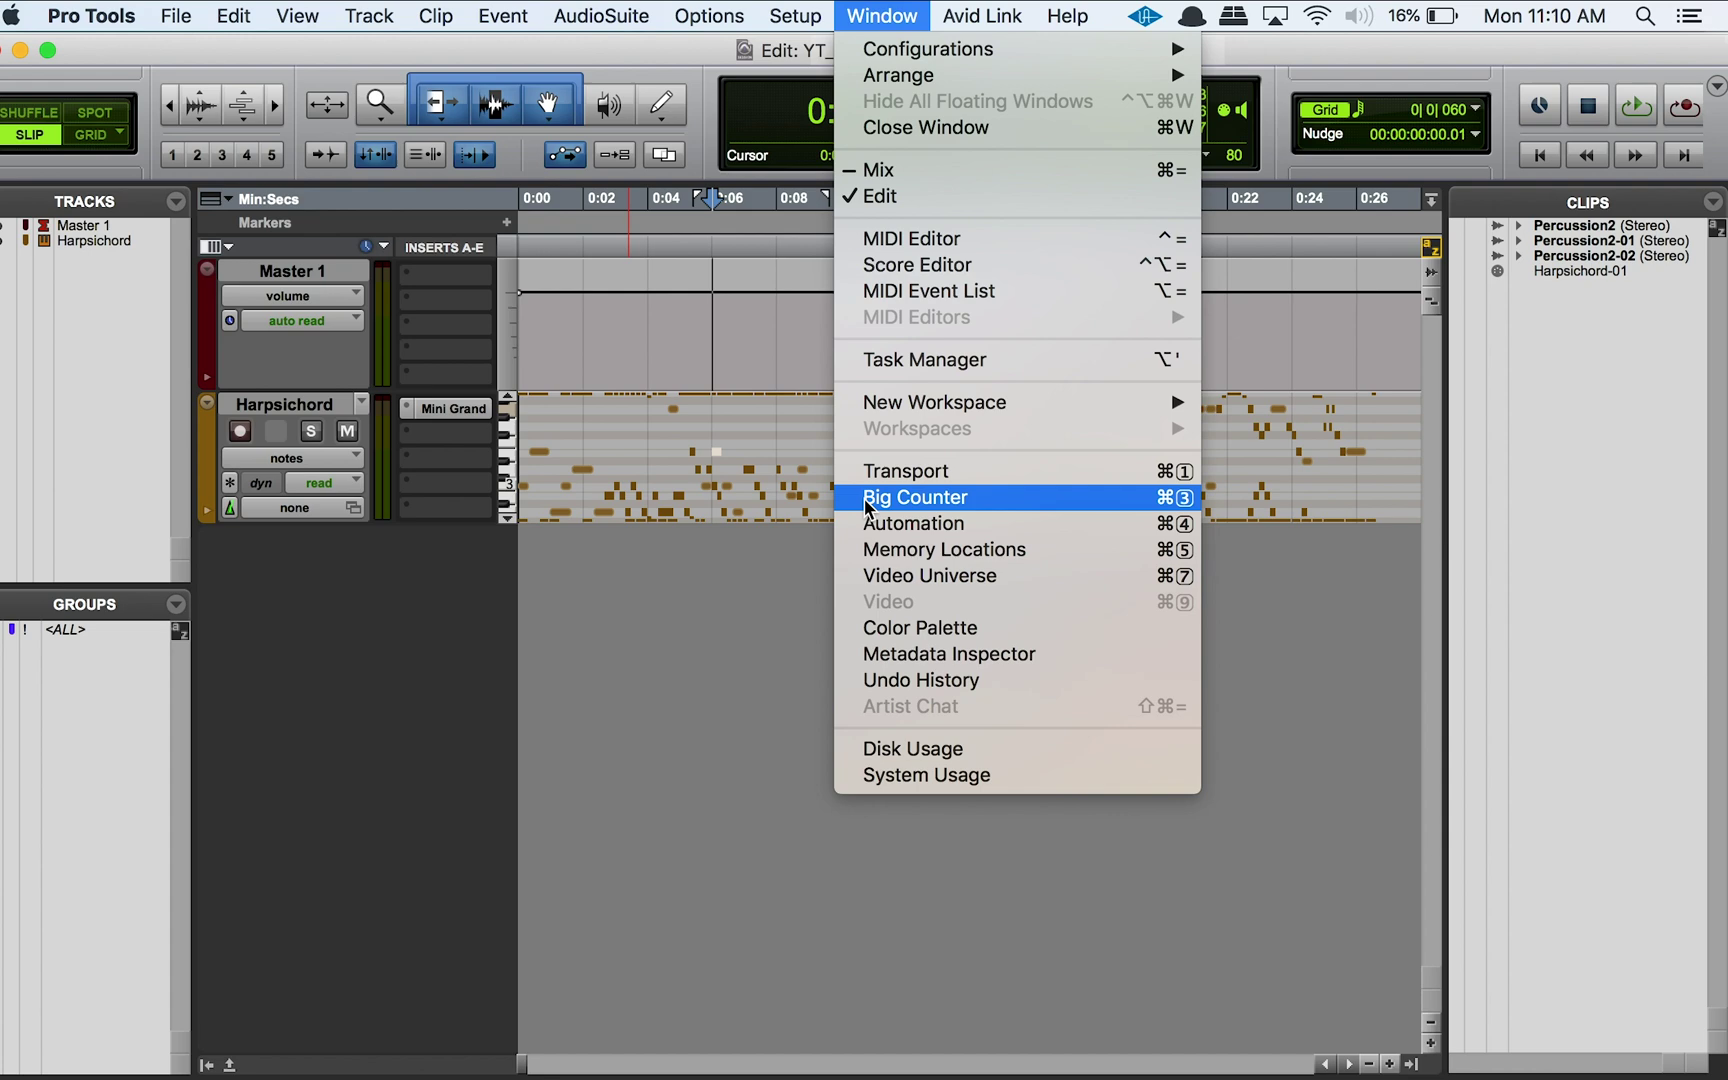
left_click(906, 262)
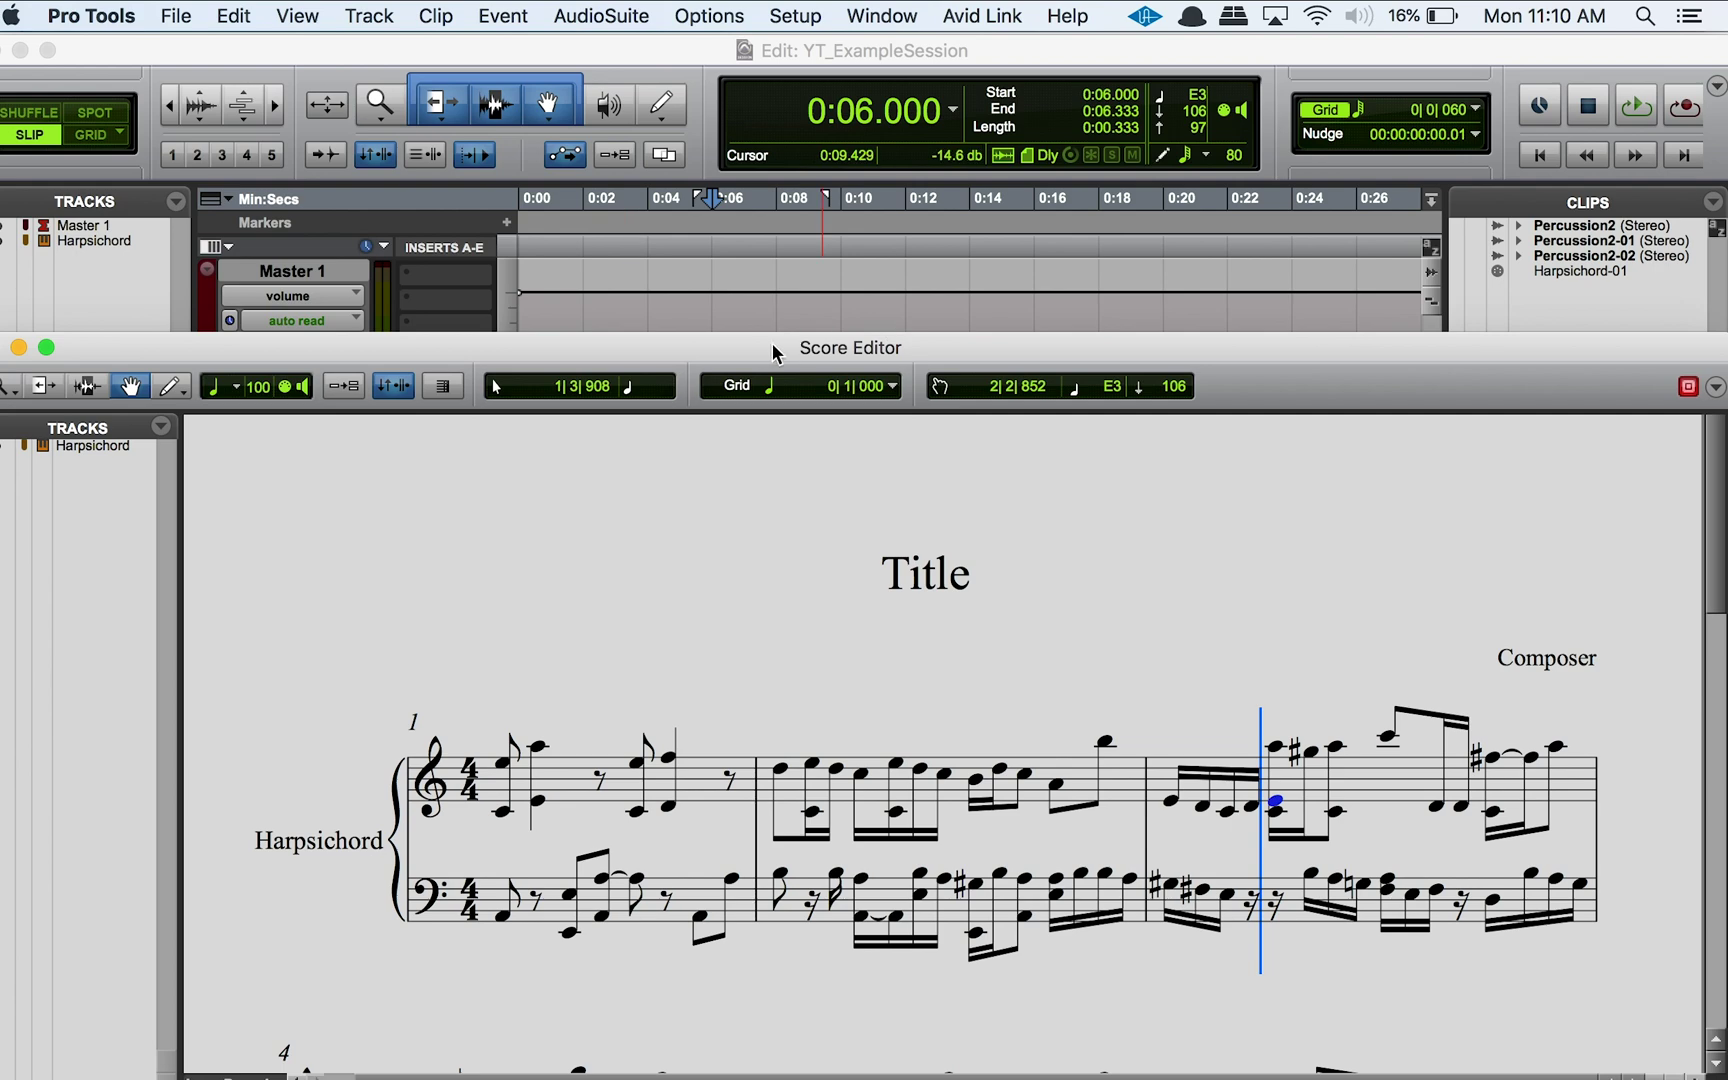
left_click_drag(778, 347, 797, 81)
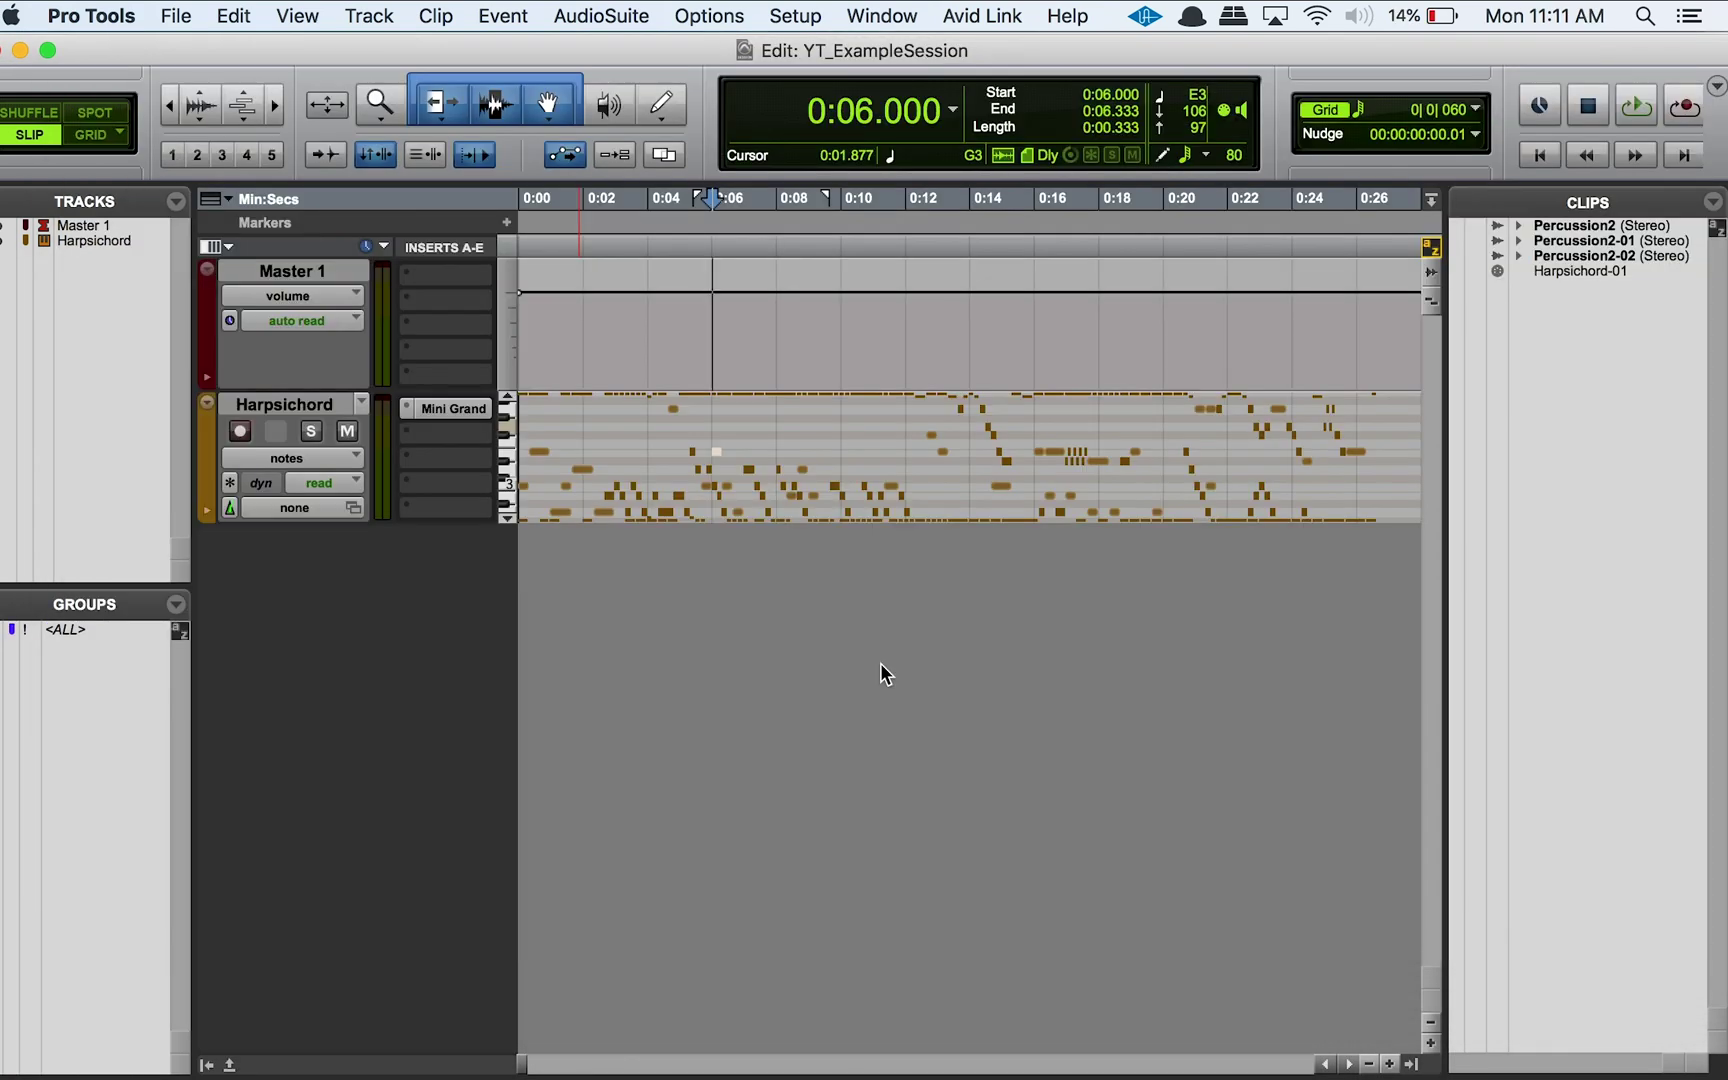
- Return the Harpsichord track to clips view and zoom the timeline out to show the whole clip
left_click(314, 450)
left_click(312, 442)
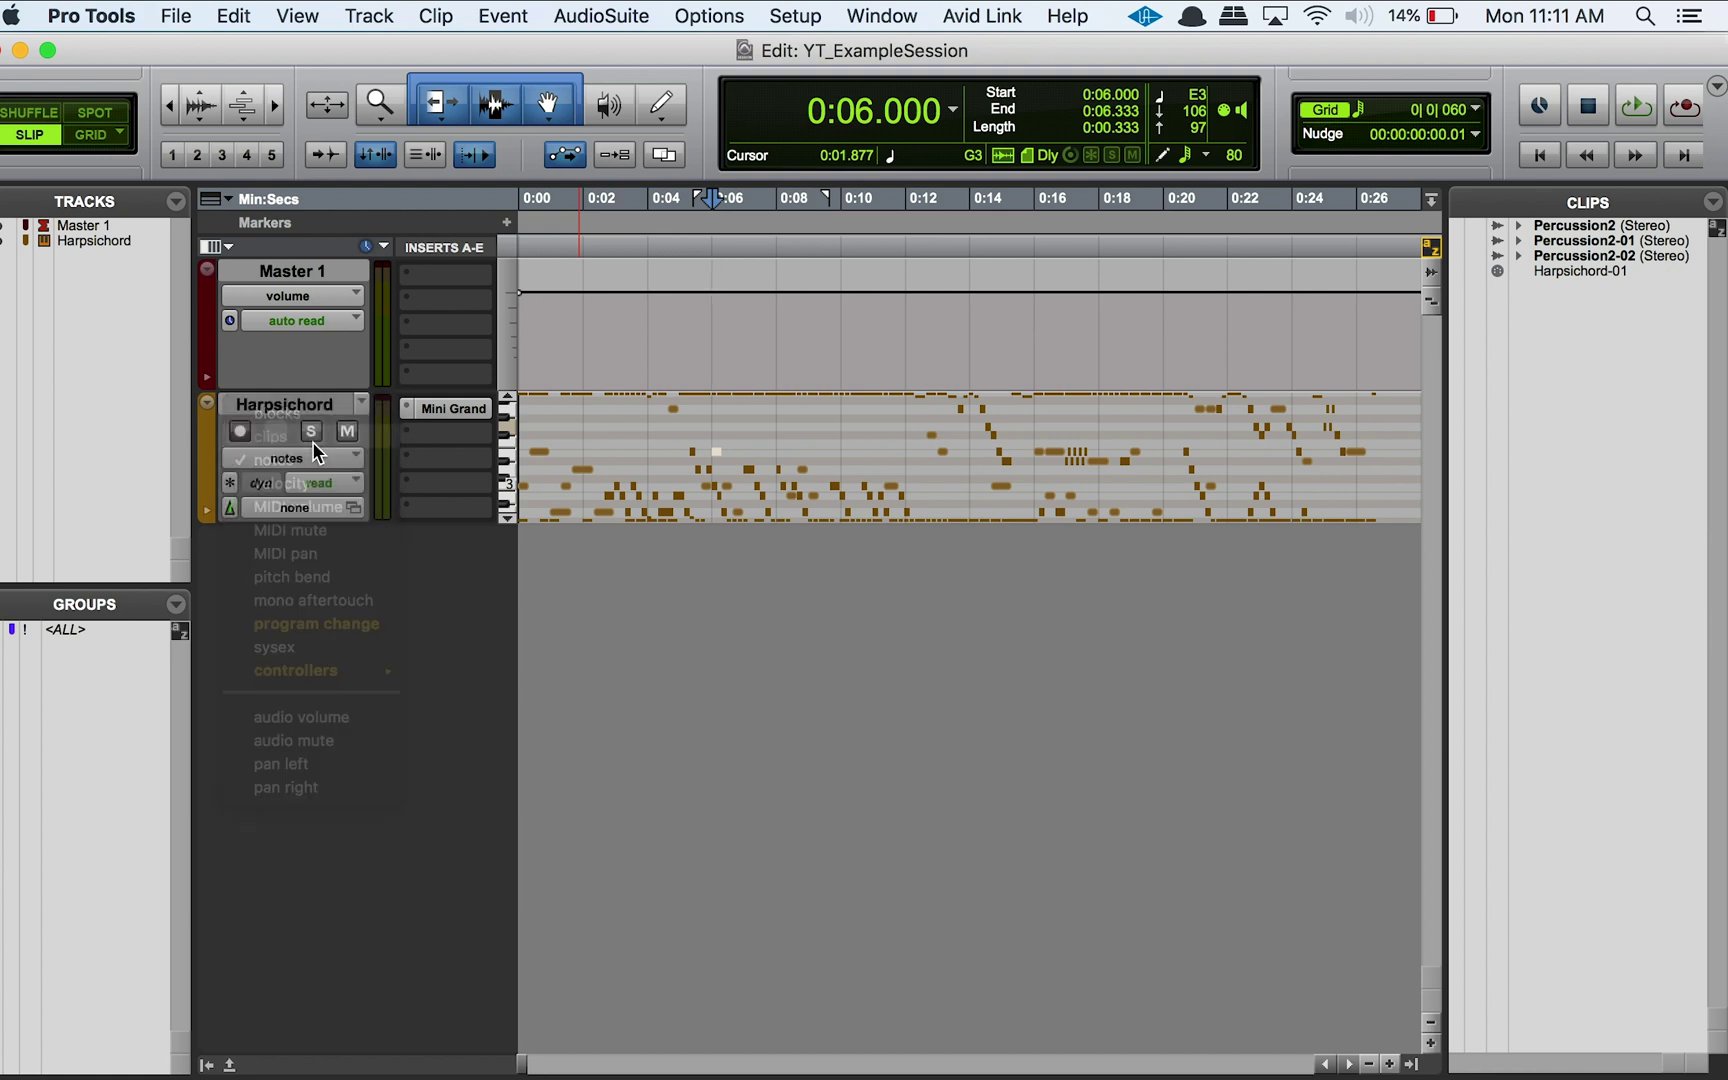
key("super+bracketleft")
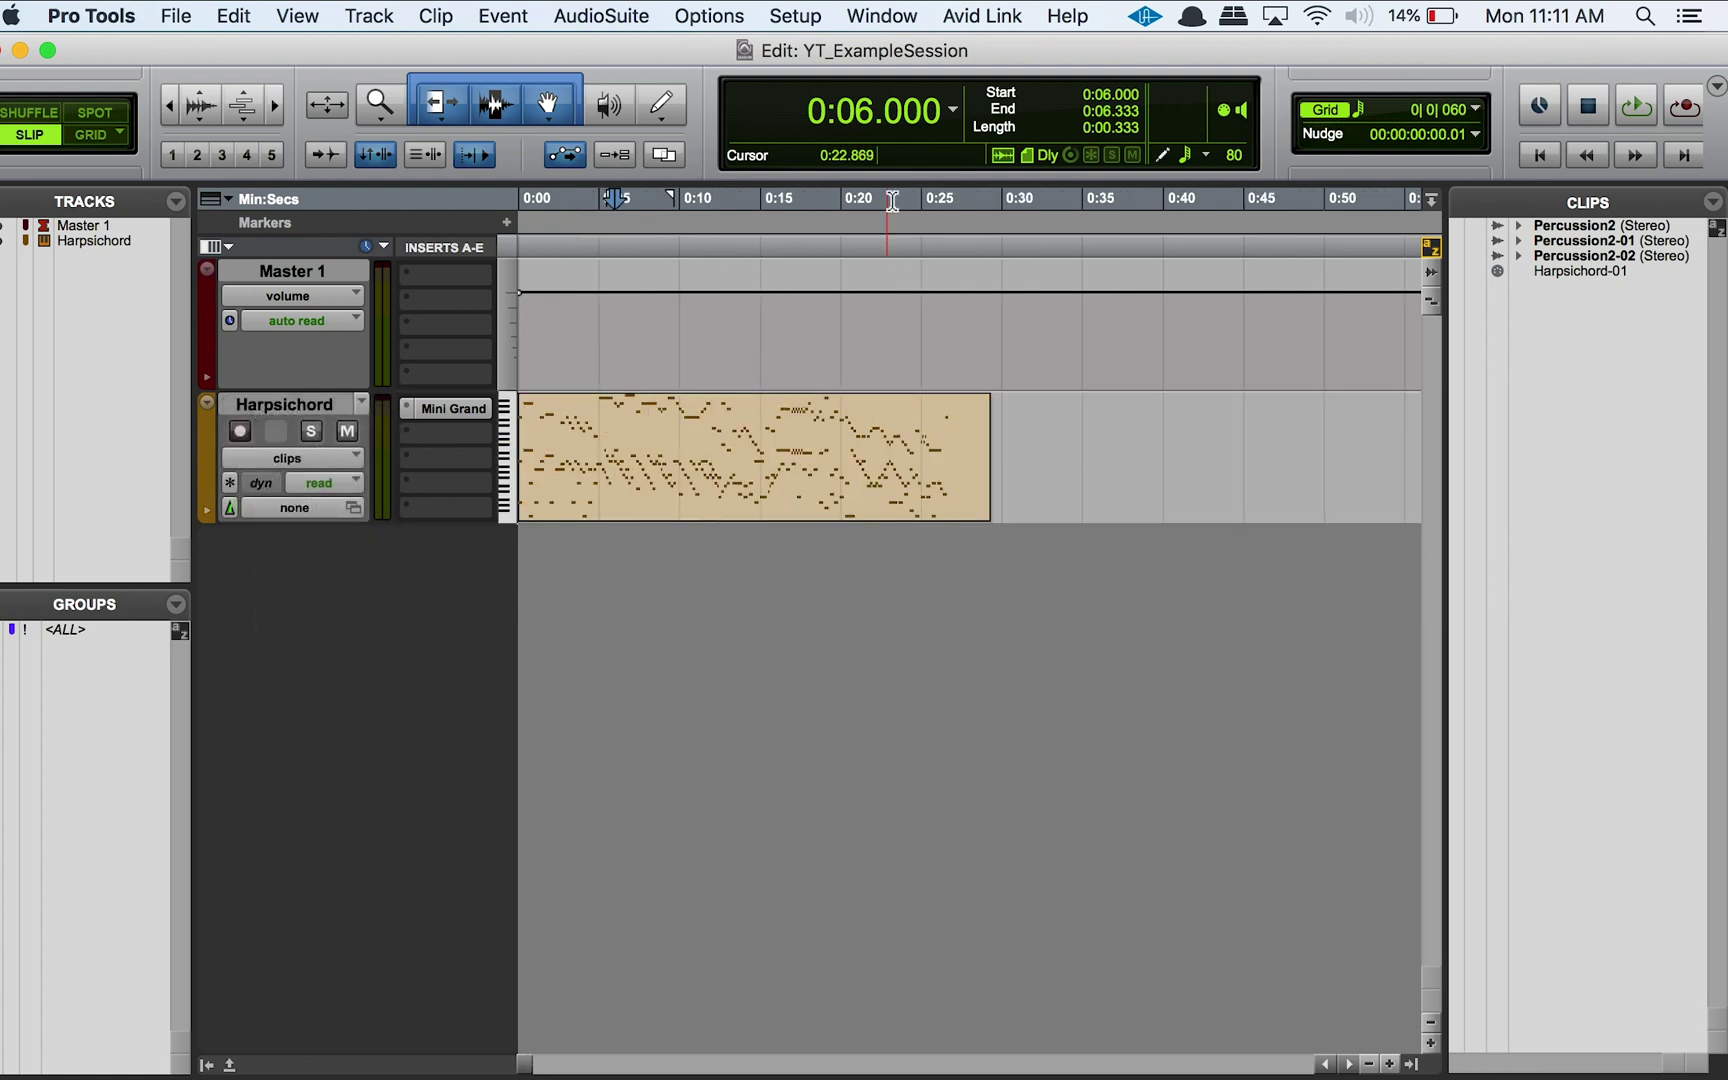
left_click(768, 14)
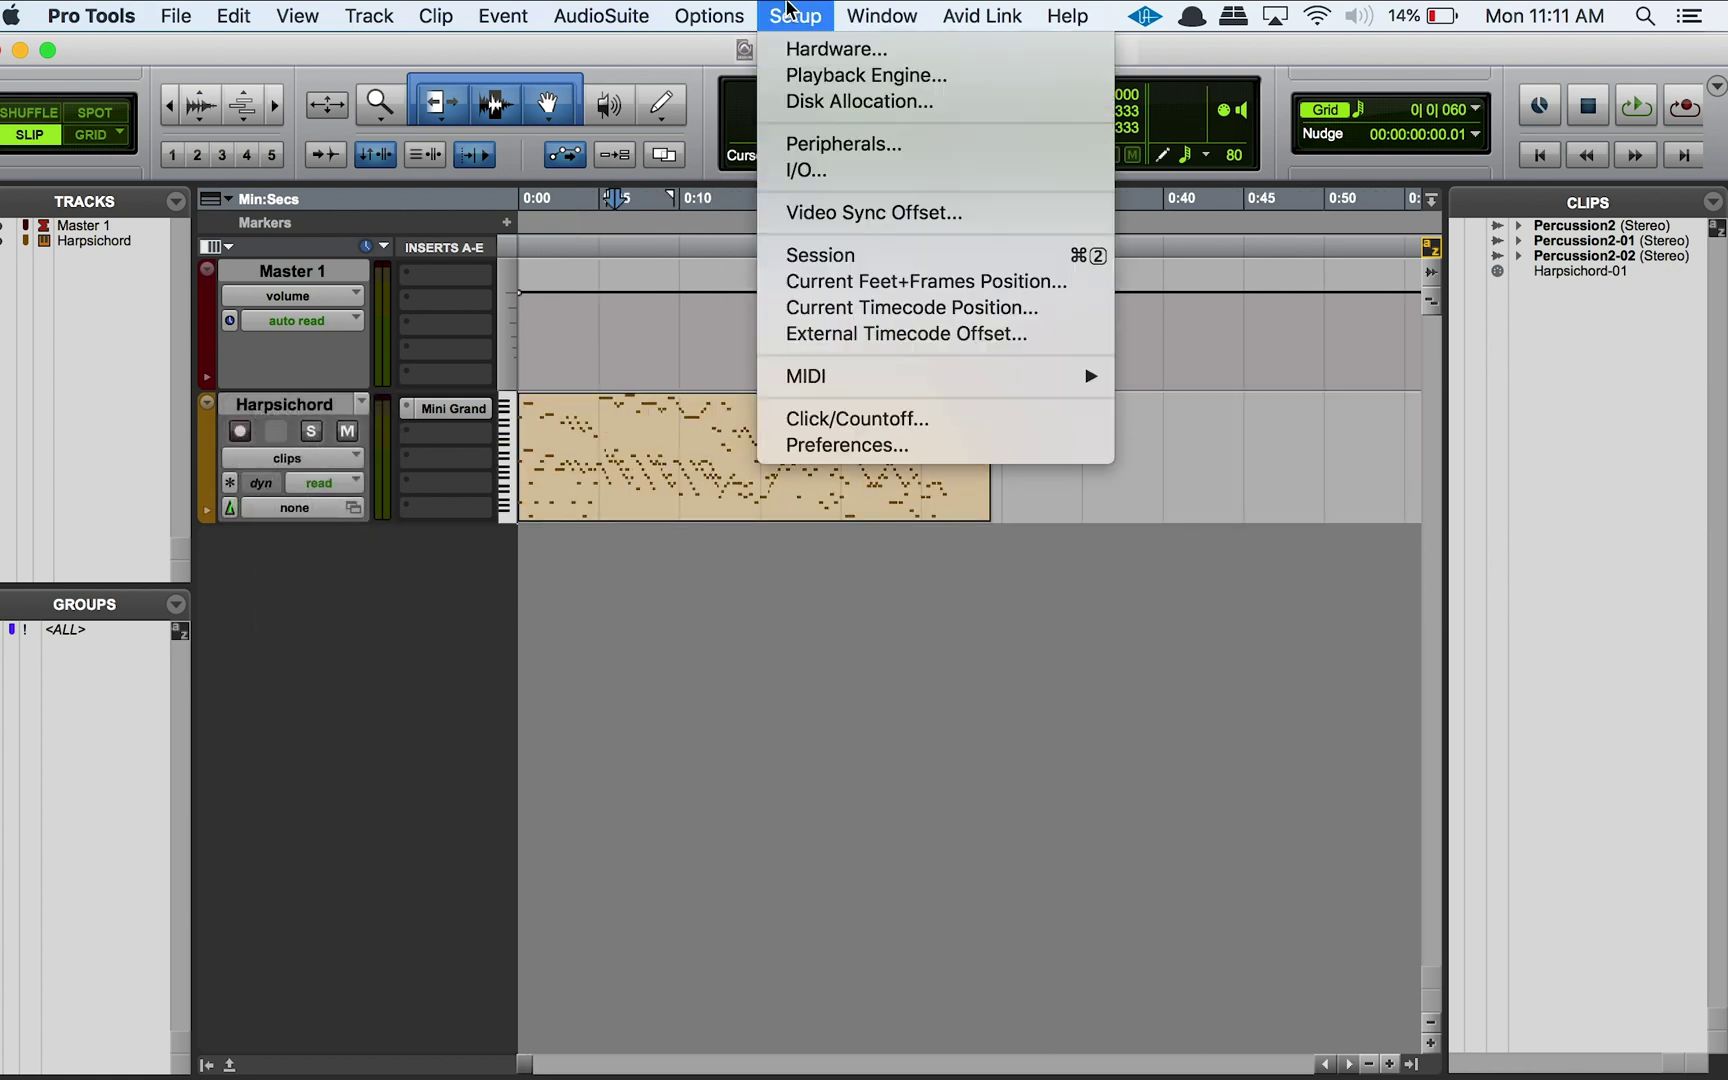
- In the MIDI preferences, set 'Double-Clicking a MIDI Clip Opens' to Score Editor
left_click(819, 445)
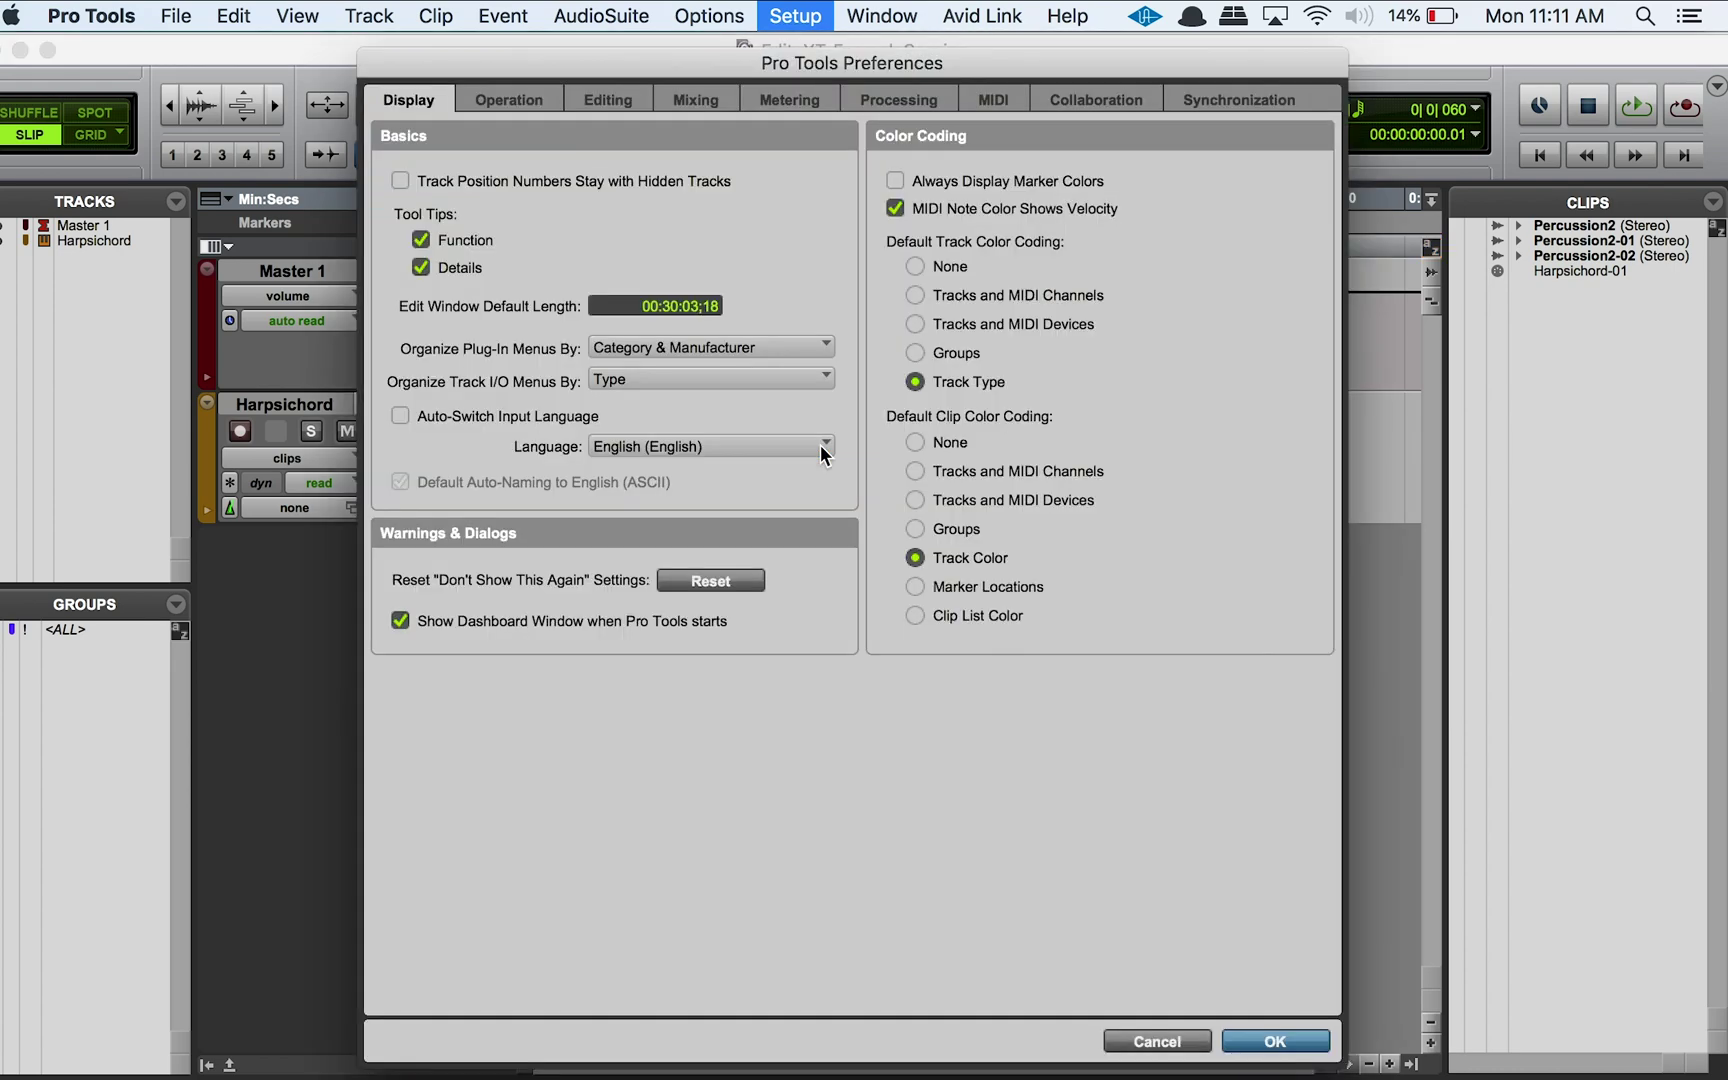
left_click(994, 101)
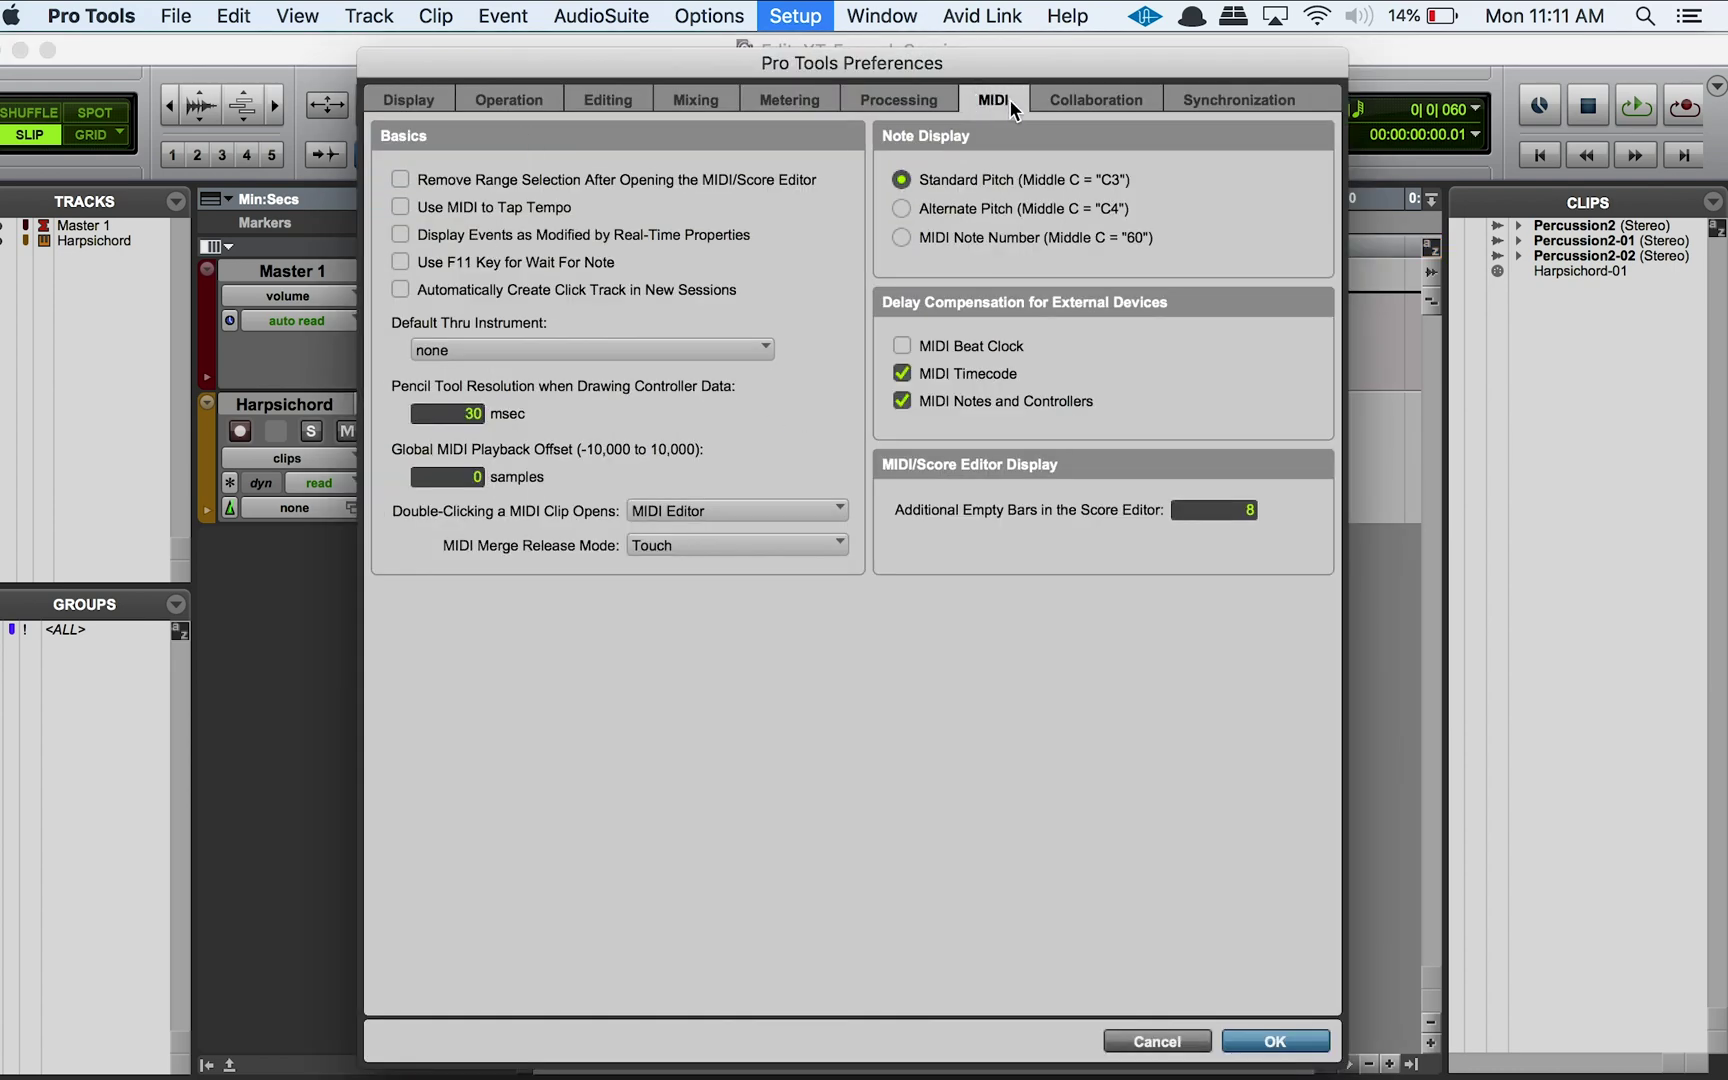
left_click(644, 515)
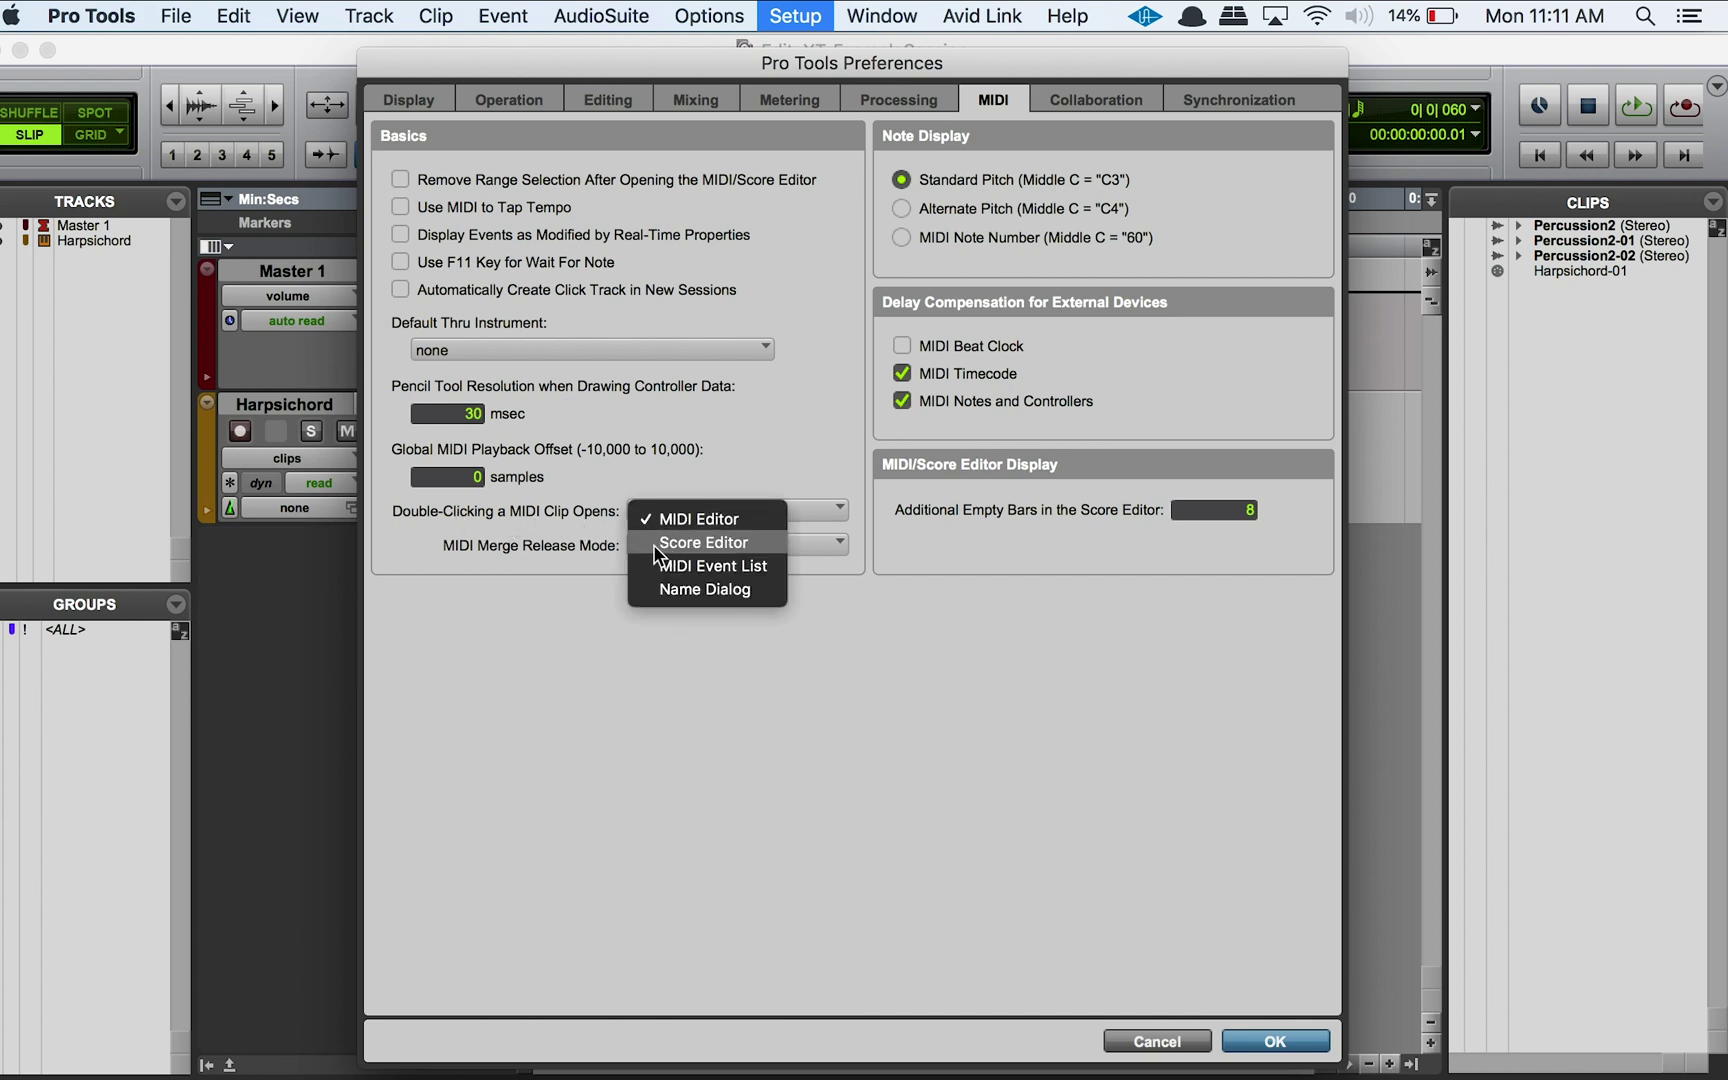
left_click(657, 545)
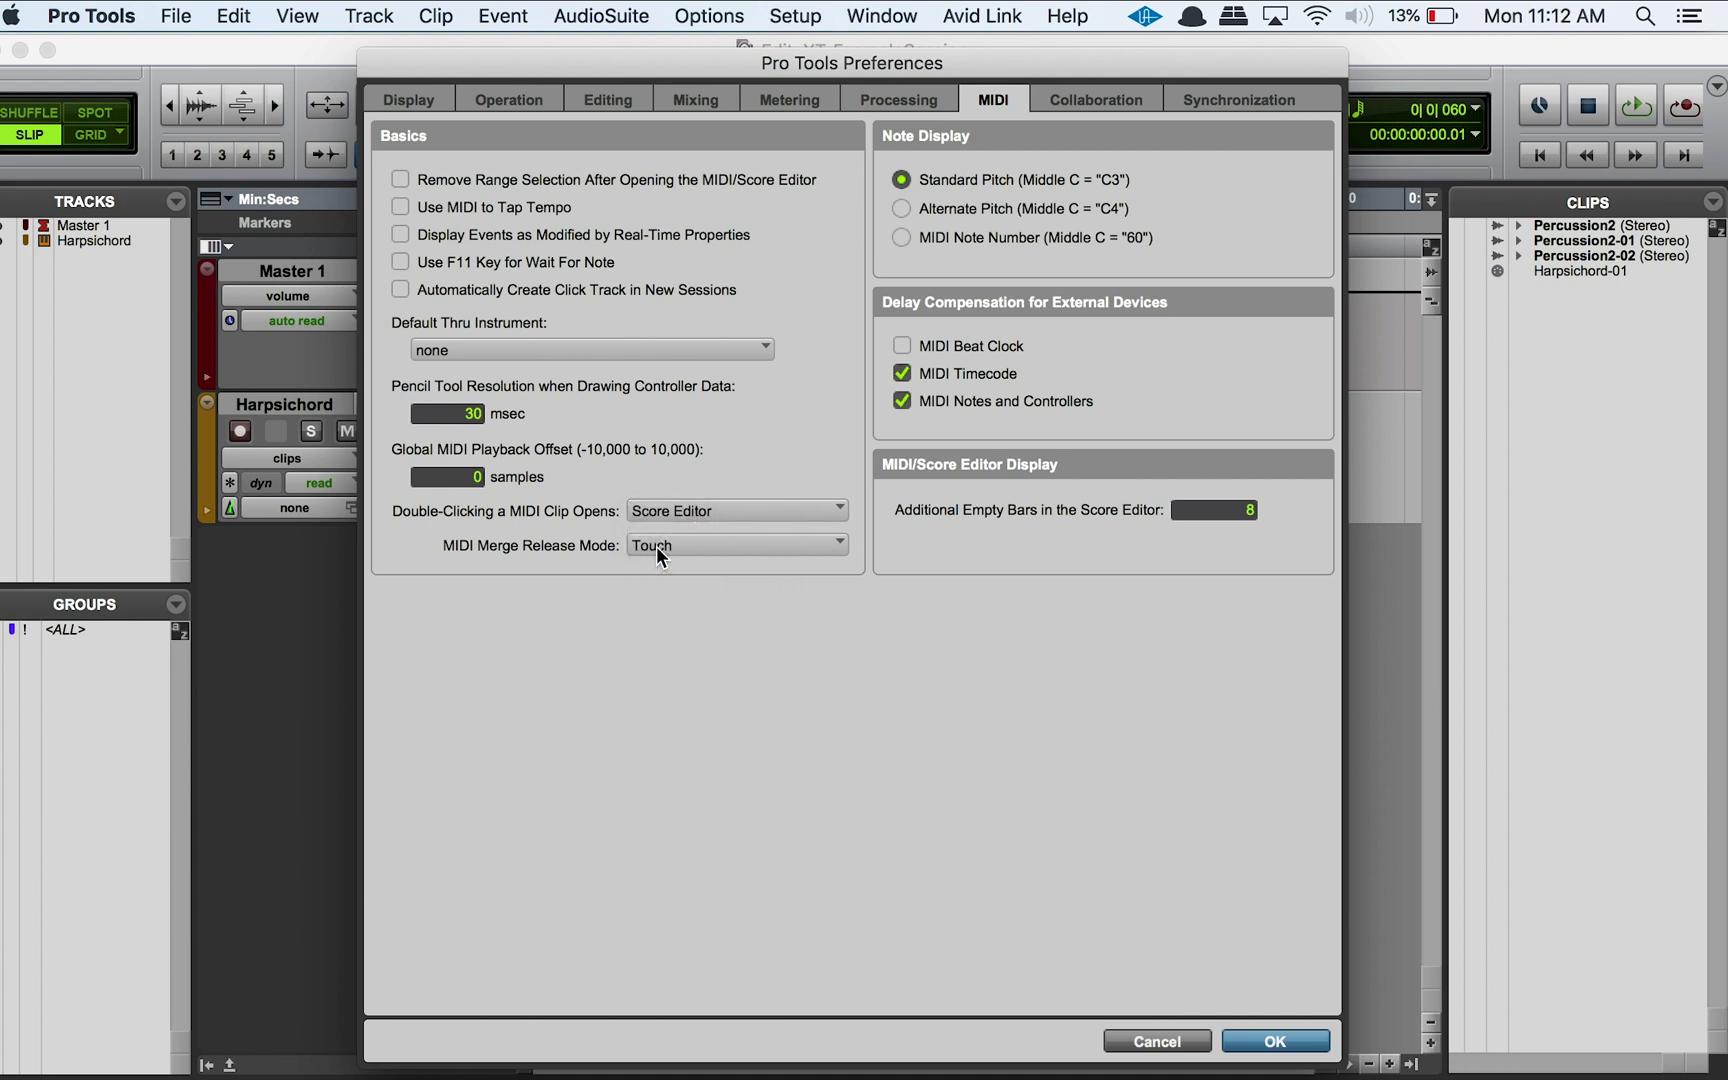
left_click(1276, 1043)
left_click(288, 457)
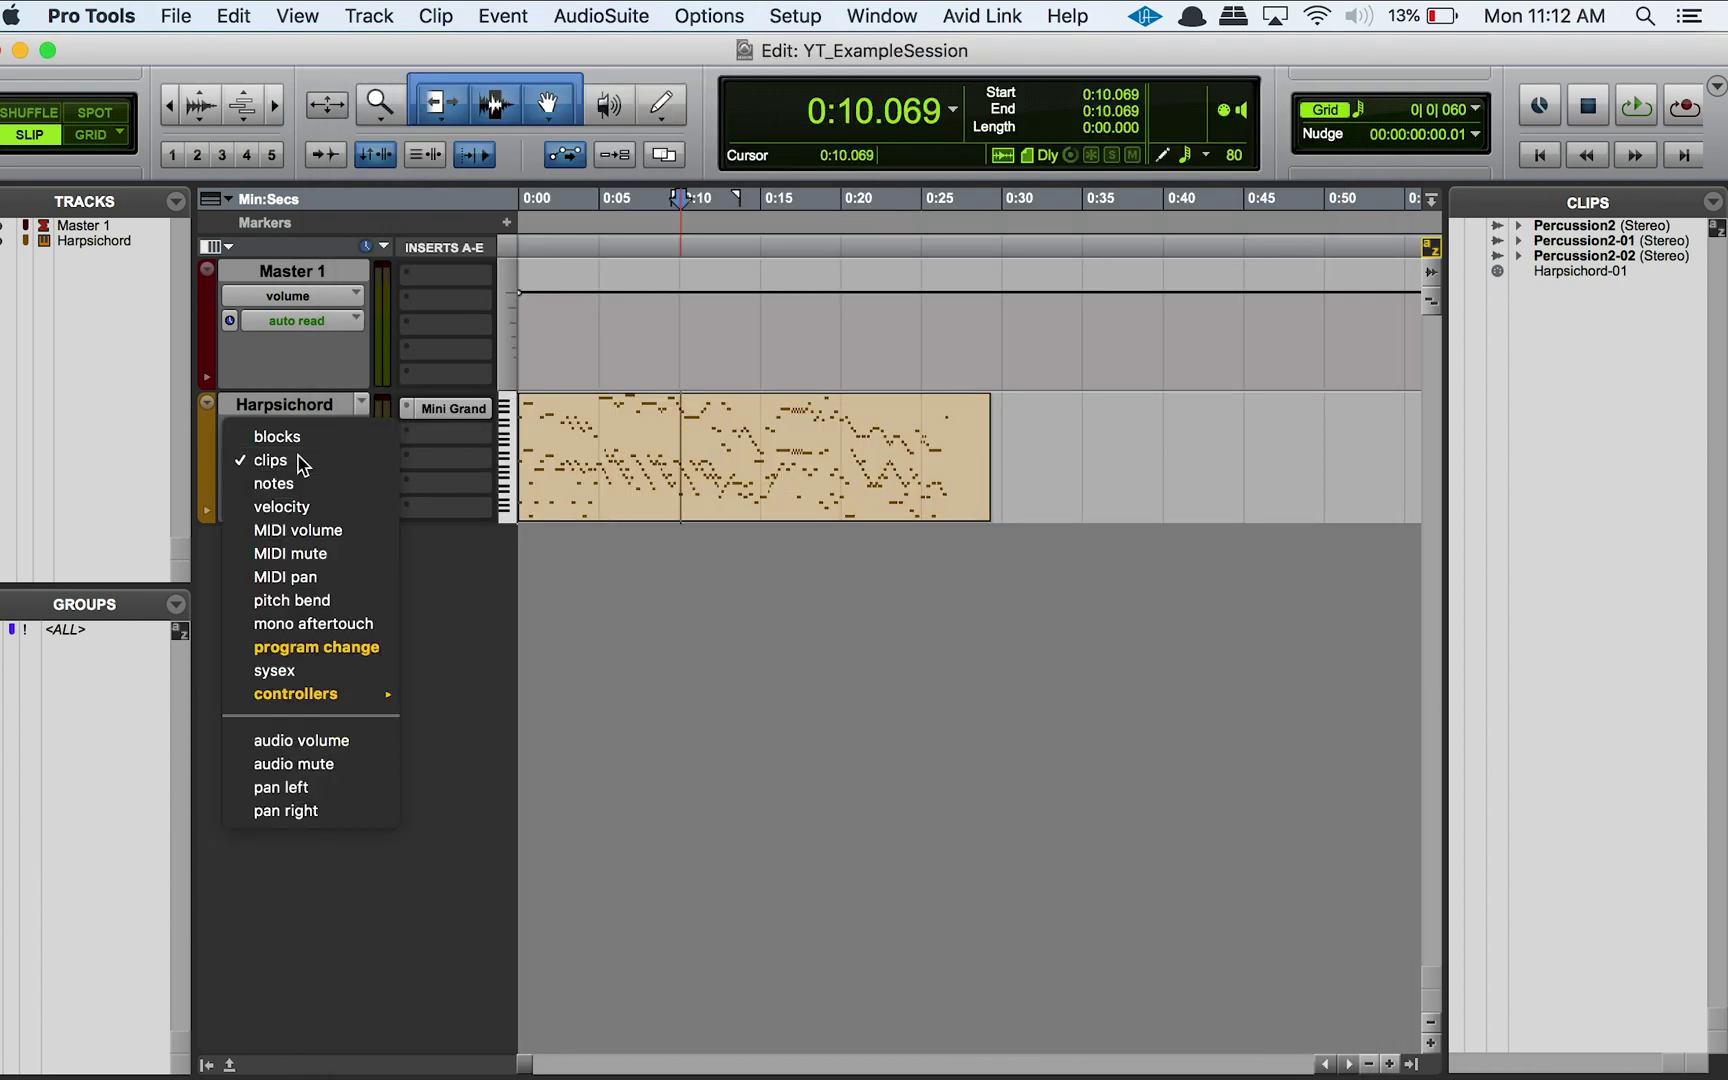
left_click(310, 465)
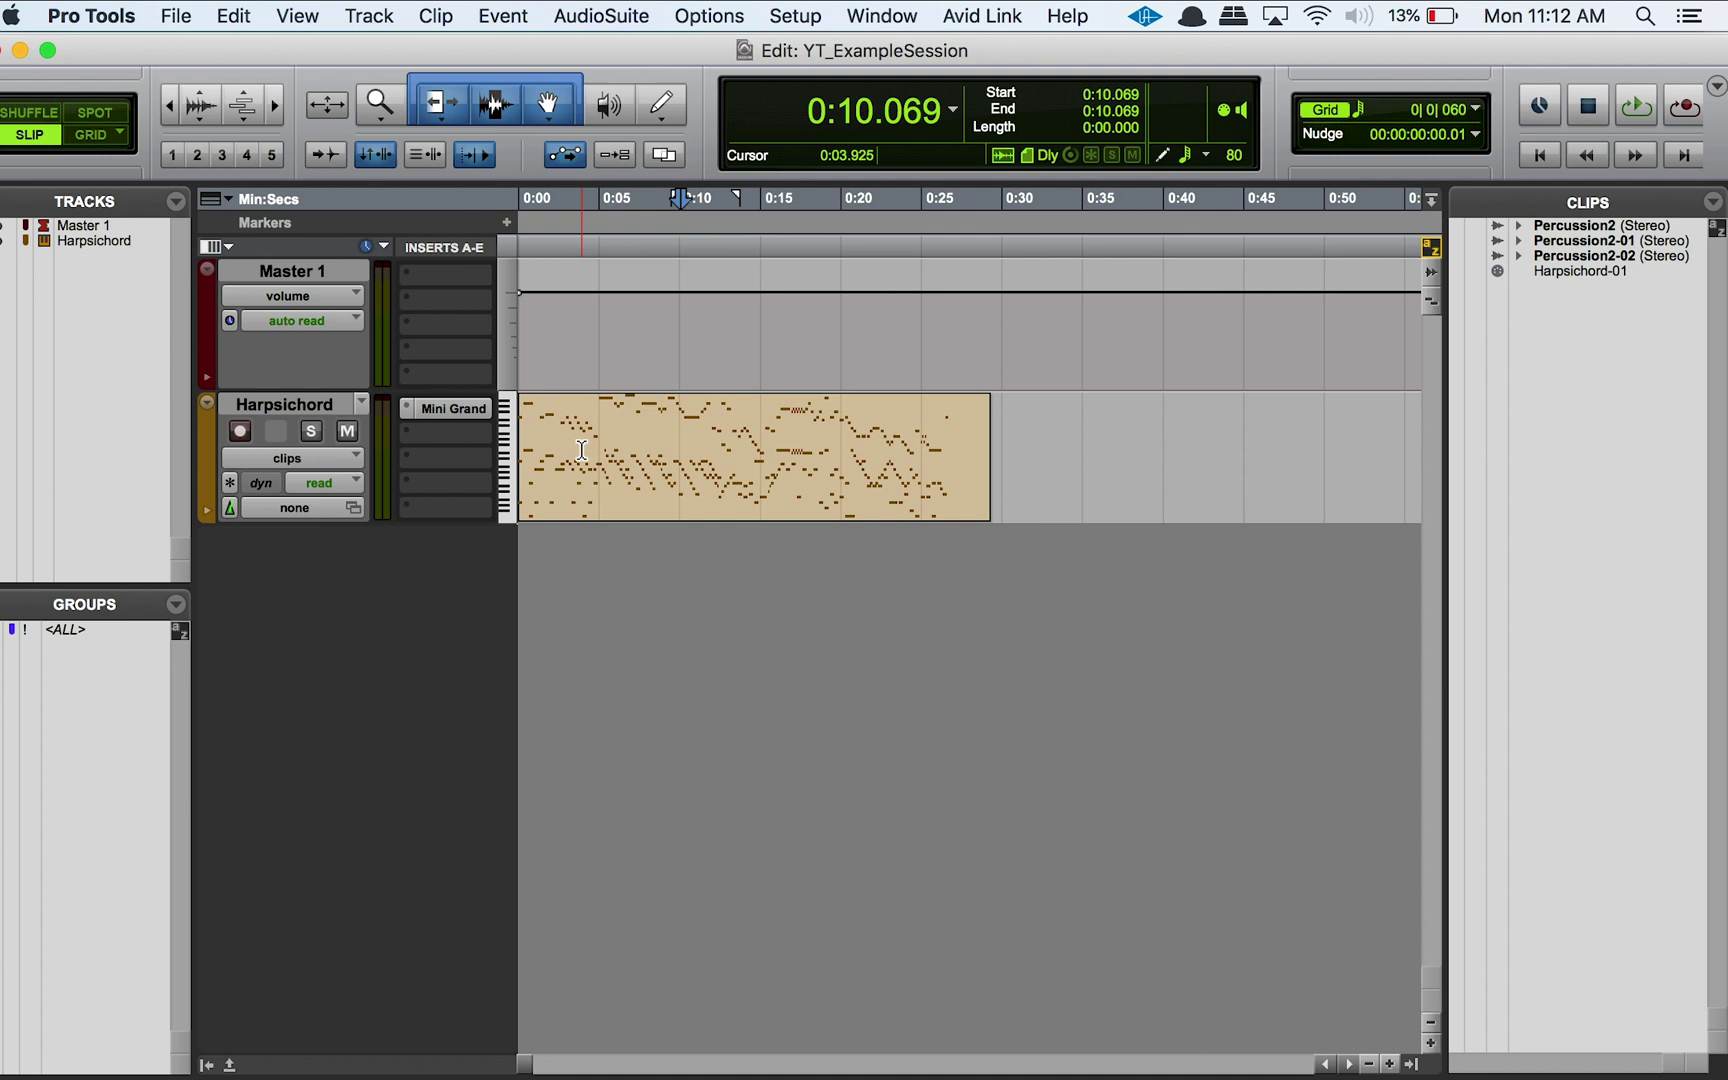
double_click(661, 490)
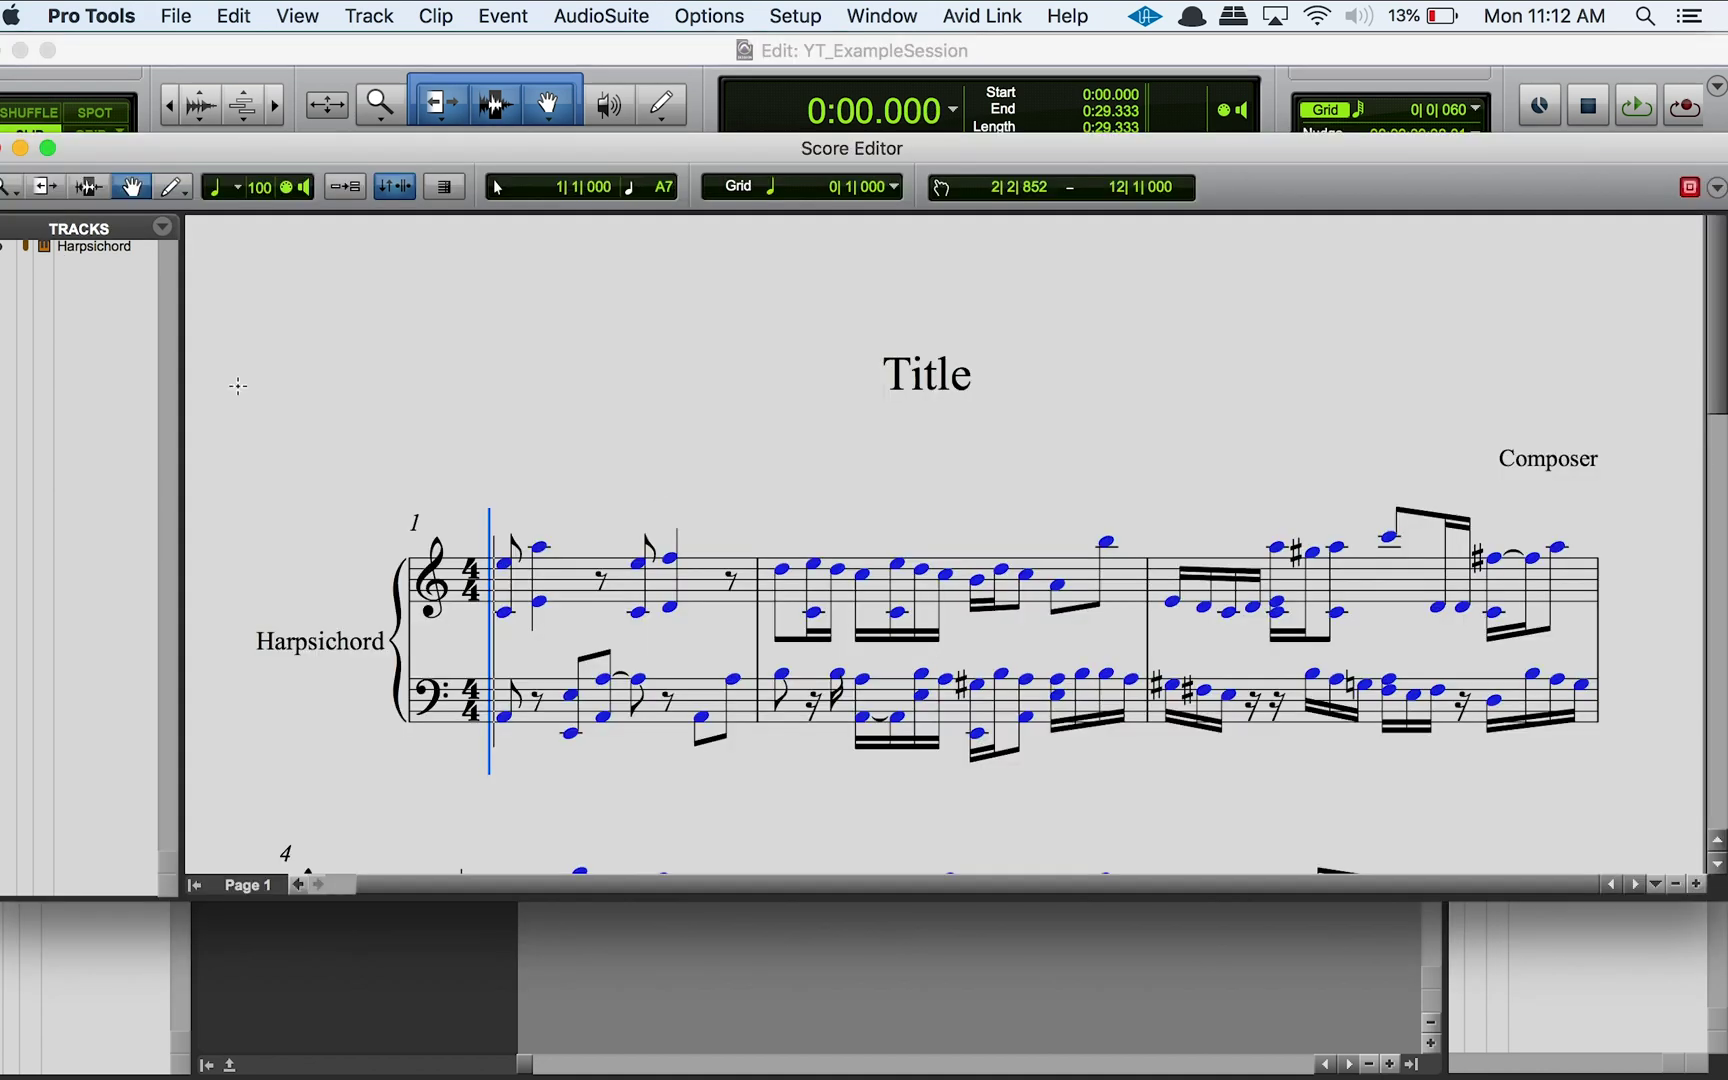
left_click(20, 149)
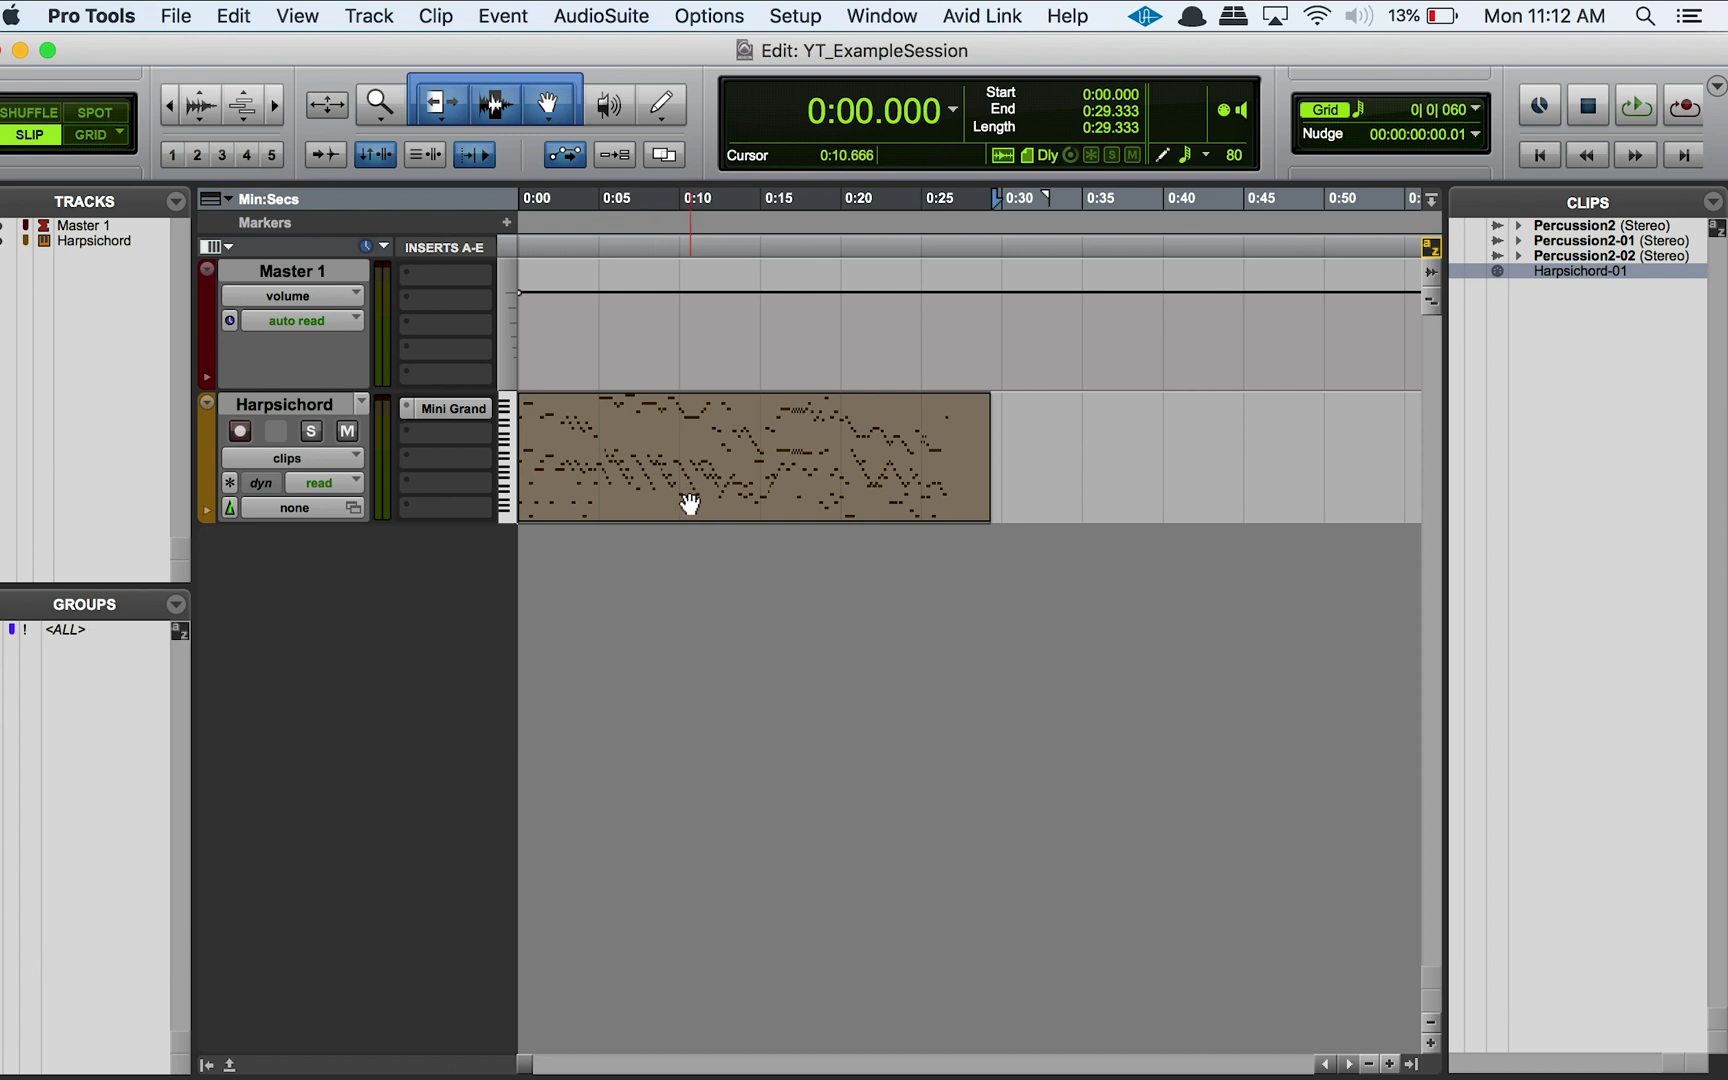
right_click(644, 440)
left_click(612, 535)
right_click(674, 446)
scroll(744, 677, "down", 4)
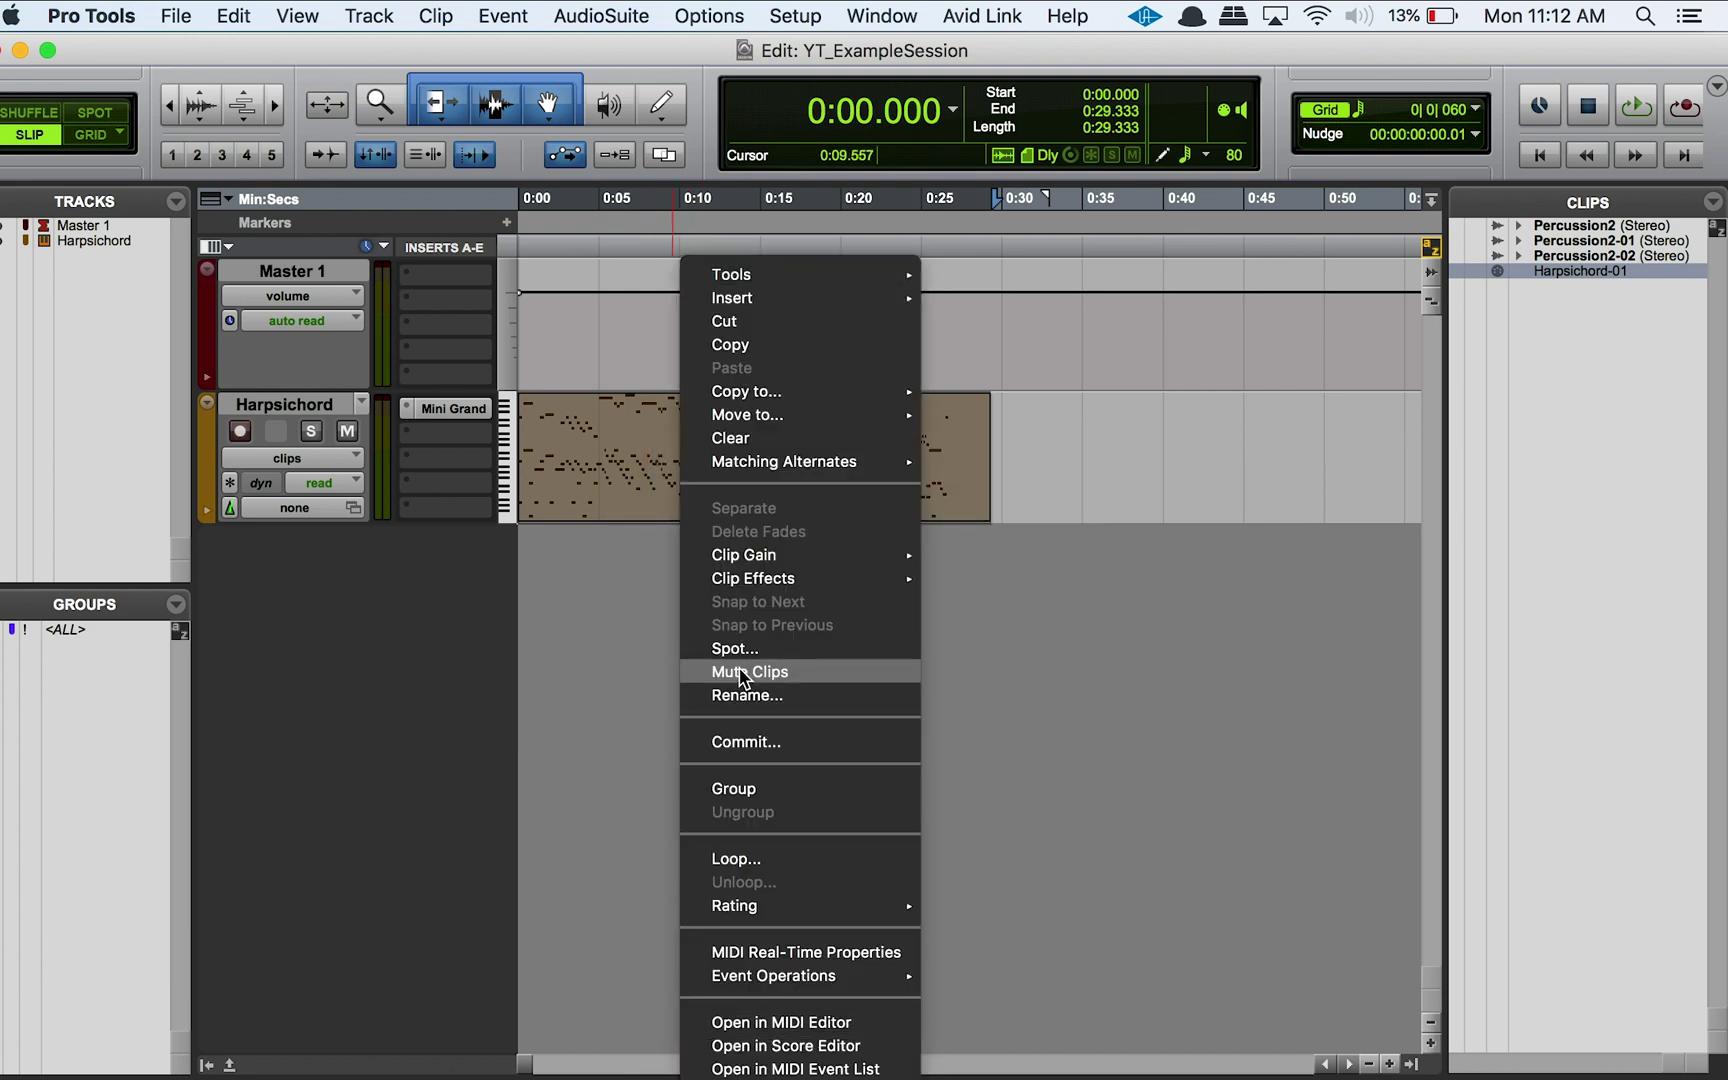
left_click(791, 1044)
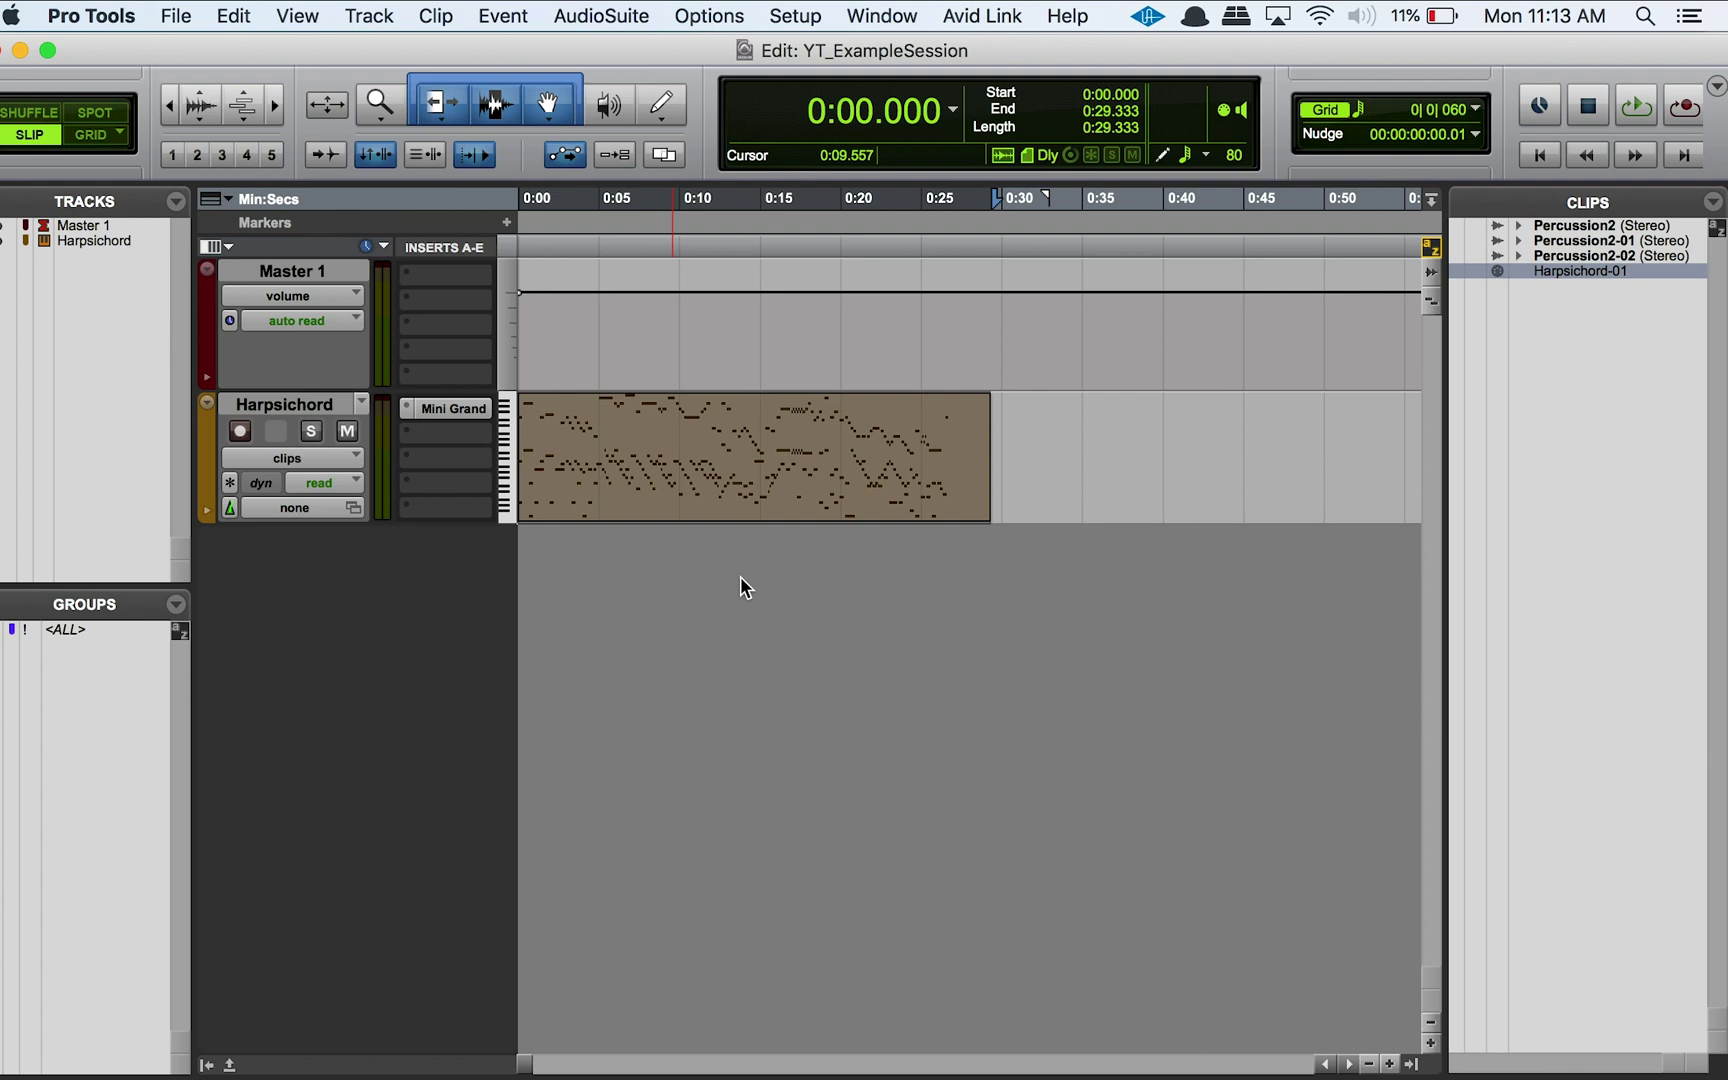
key("ctrl+alt+equal")
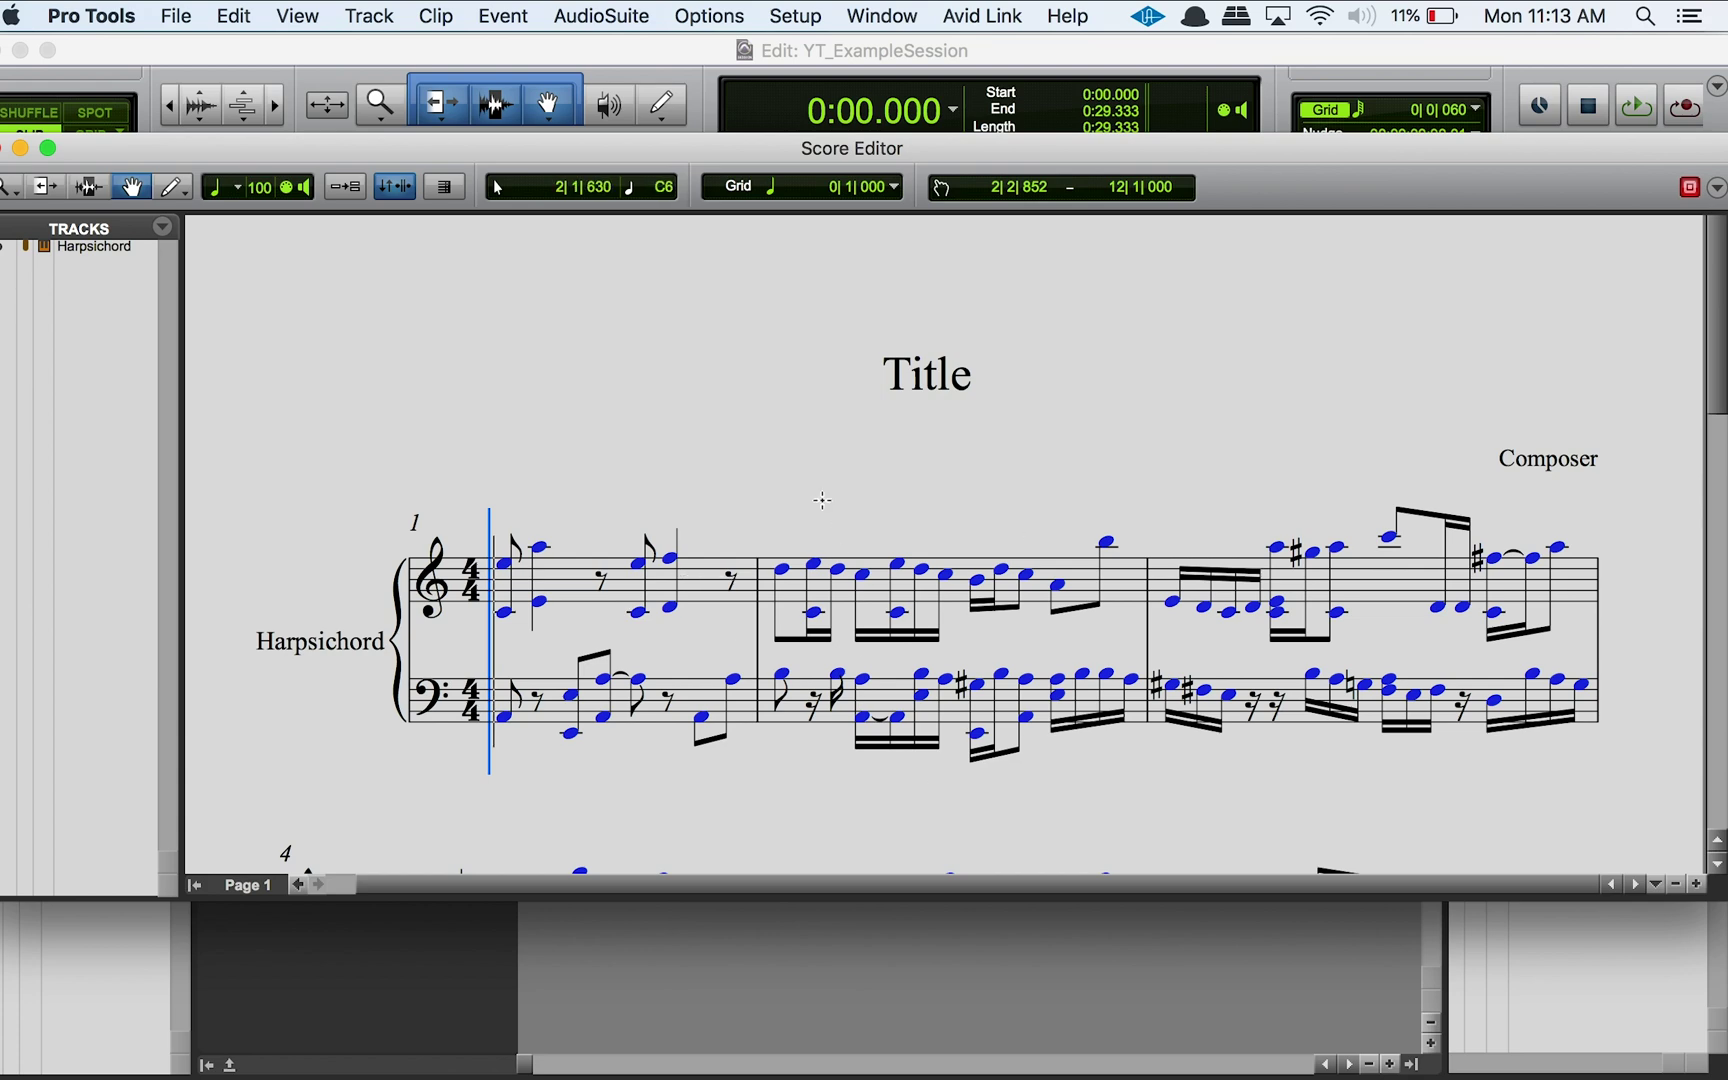
key("ctrl+alt+equal")
key("ctrl+alt+equal")
key("ctrl+alt+equal")
key("ctrl+alt+equal")
key("ctrl+alt+equal")
key("ctrl+alt+equal")
key("ctrl+alt+equal")
key("ctrl+alt+equal")
key("ctrl+alt+equal")
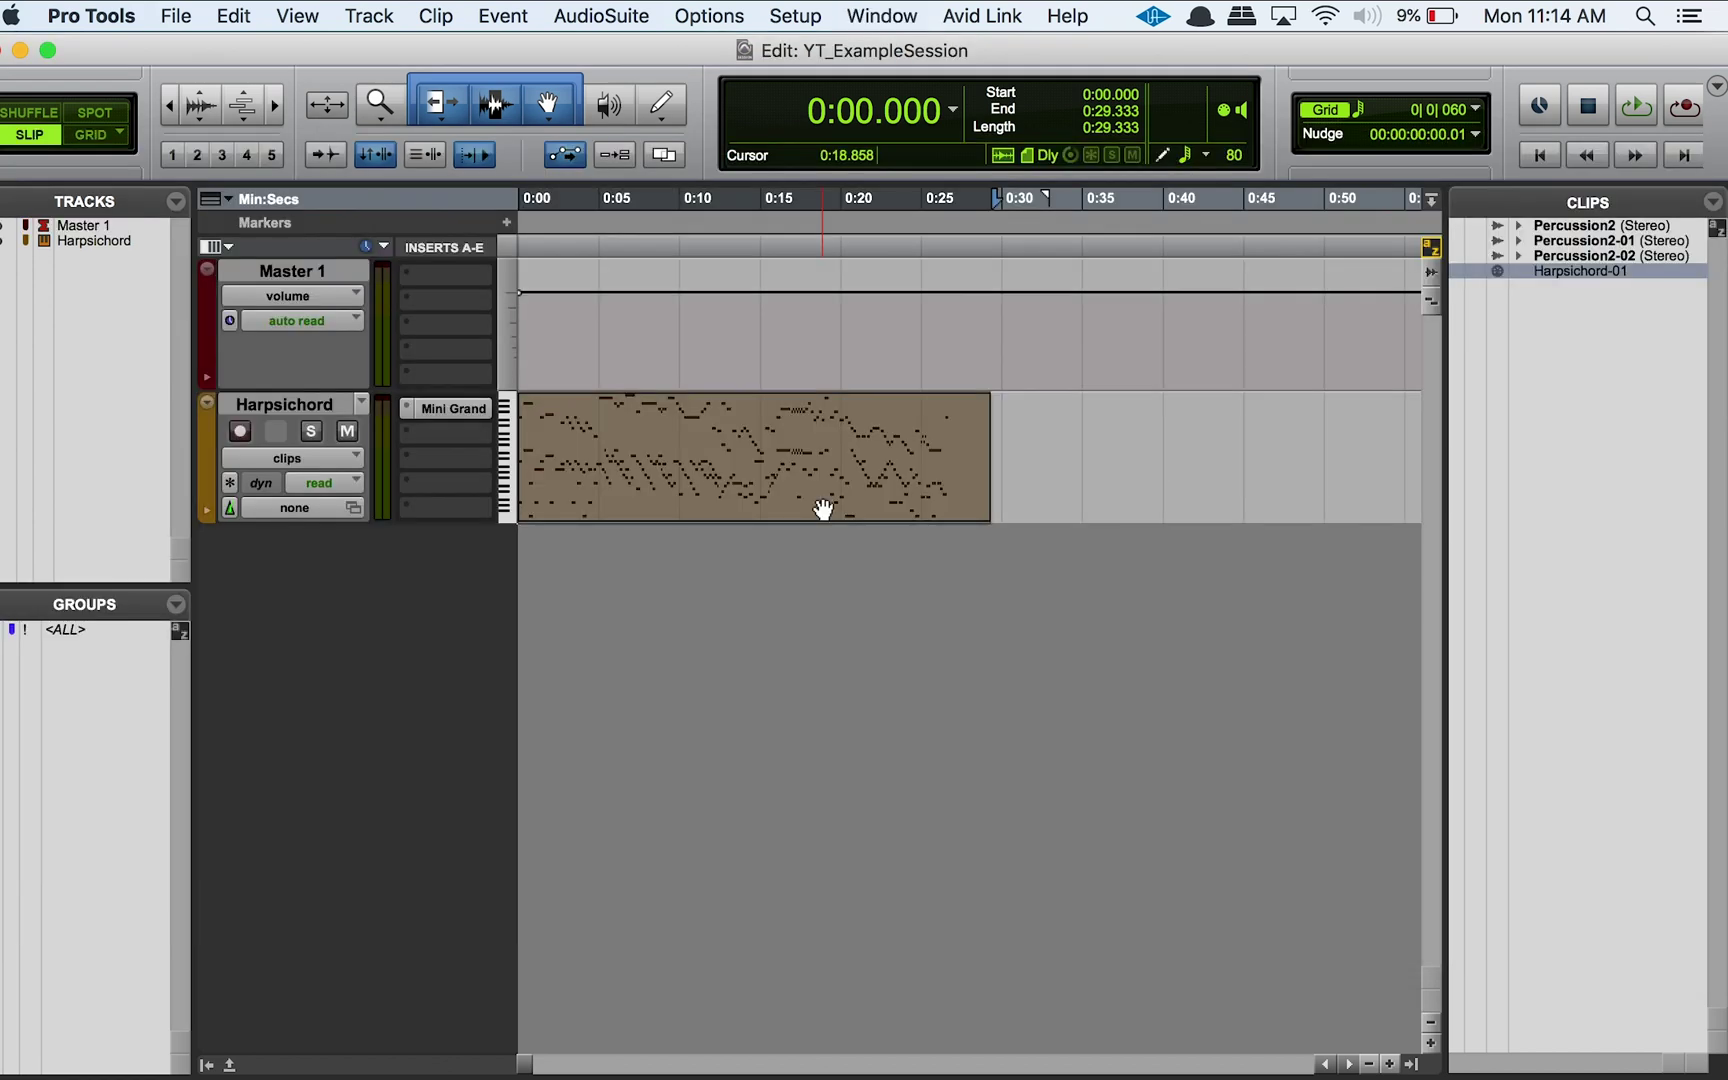
key("ctrl+alt+equal")
key("ctrl+alt+equal")
key("ctrl+alt+equal")
key("ctrl+alt+equal")
key("ctrl+alt+equal")
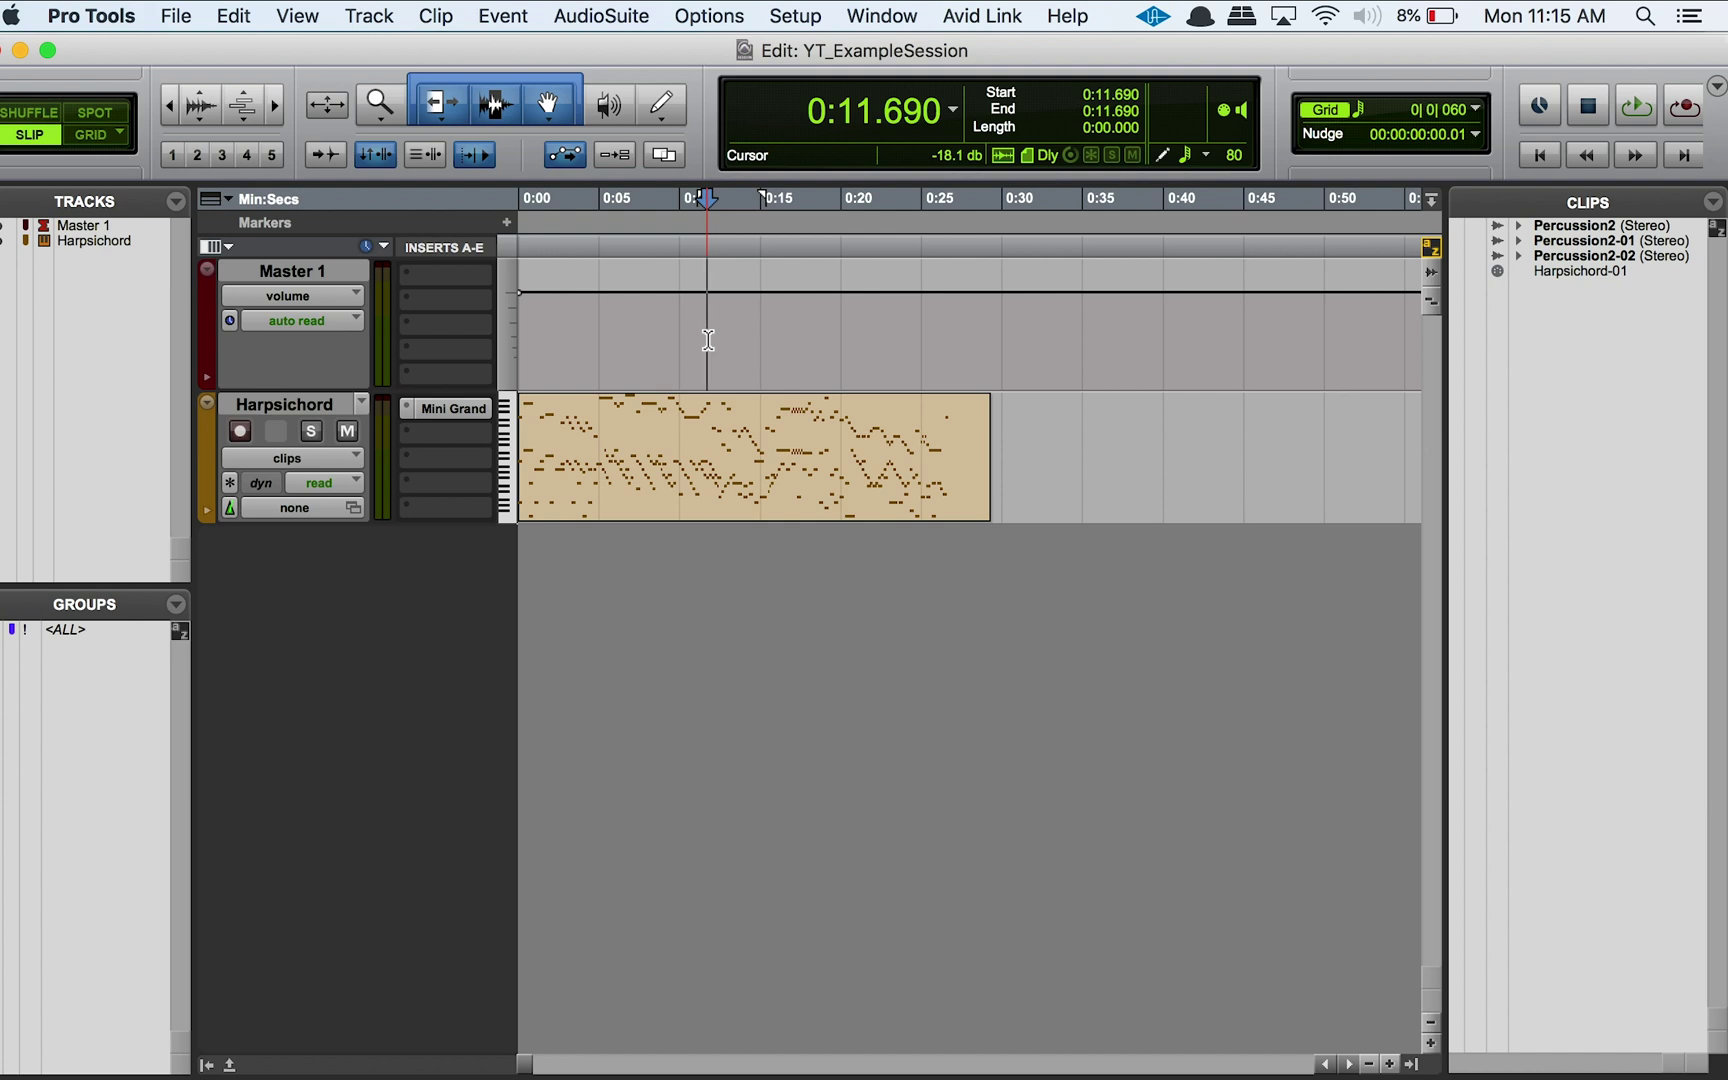
- In the Score Editor, drag the bar 1 beat 3 note from E4 to E3, then undo it
key("ctrl+alt+equal")
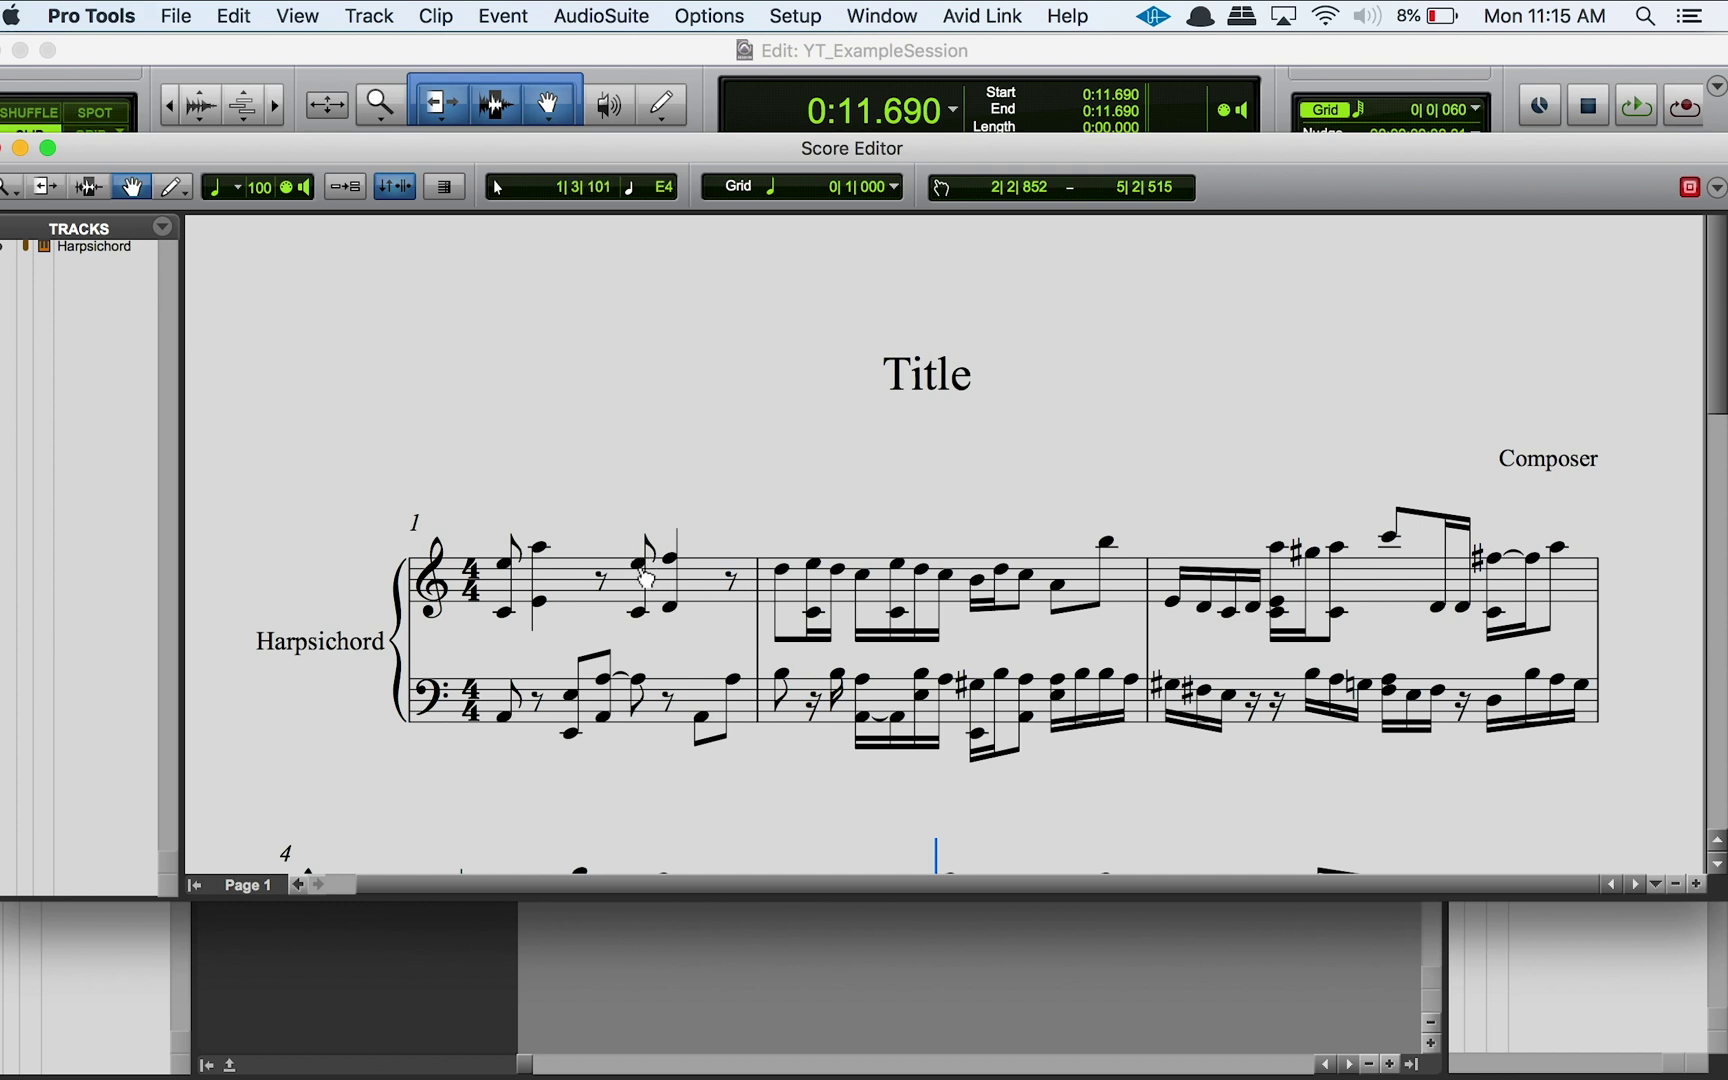
left_click_drag(647, 578, 642, 611)
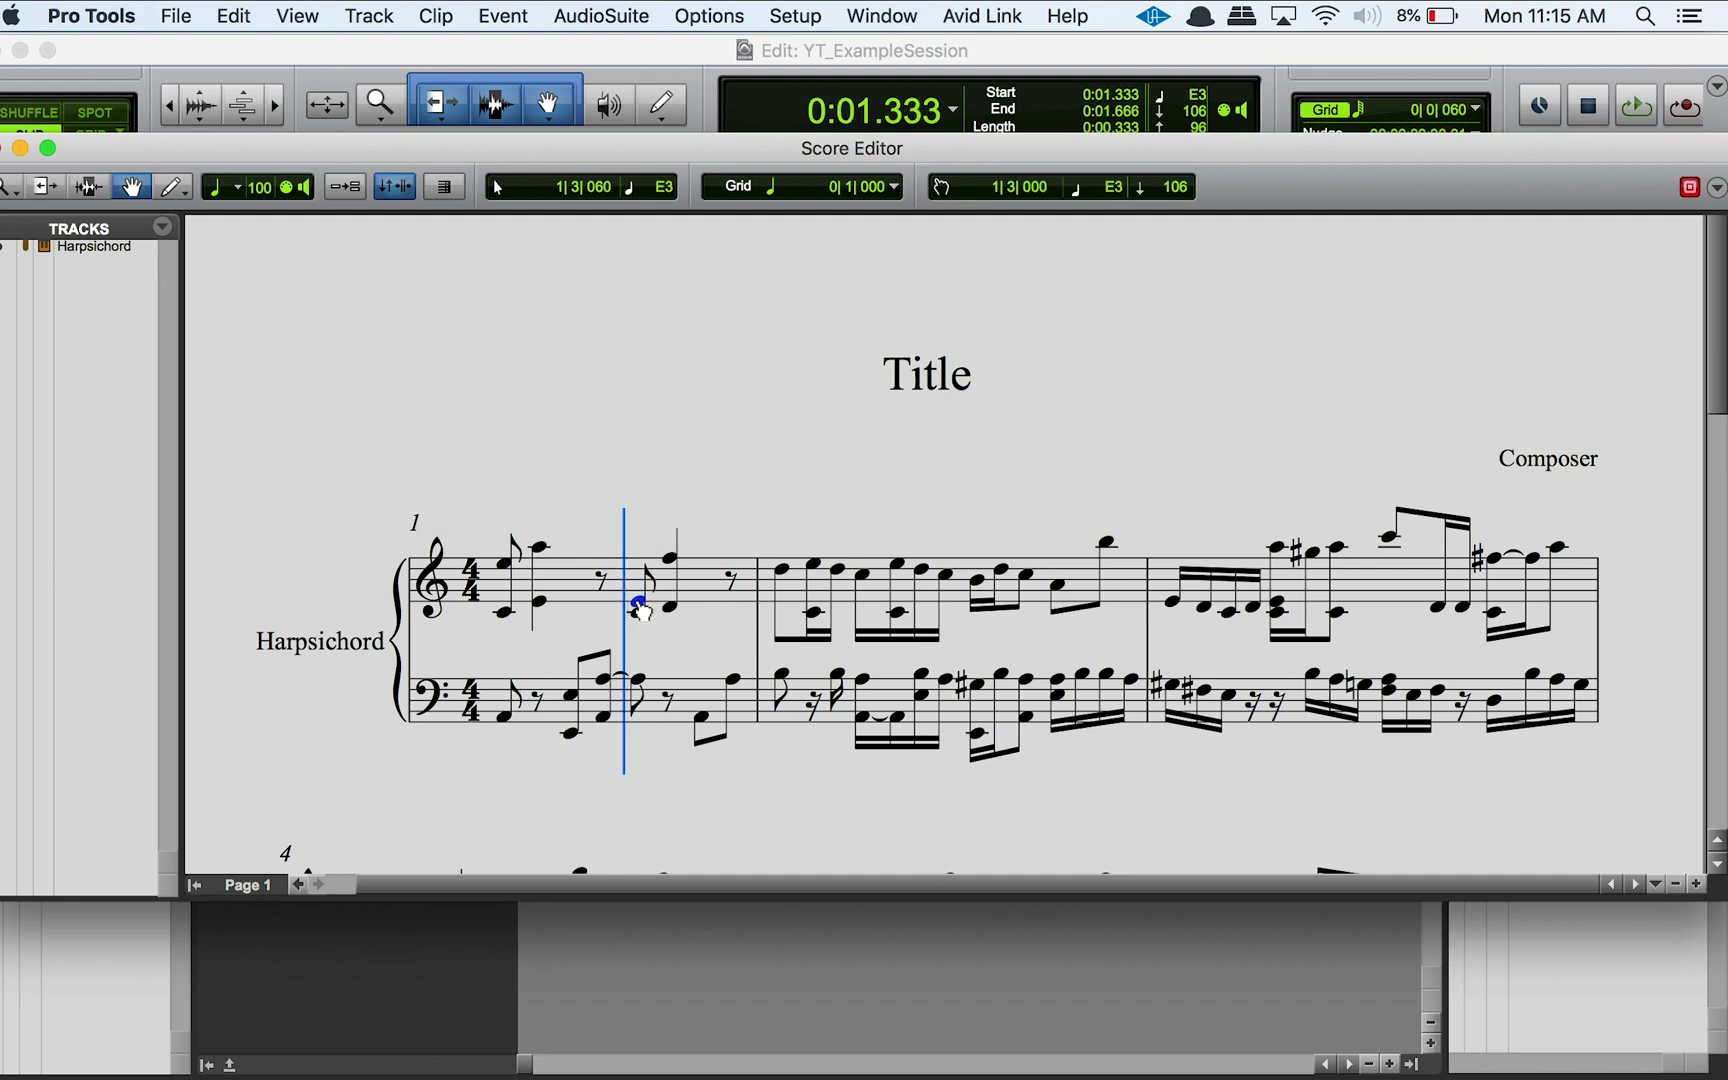
key("ctrl+z")
- Close the Score Editor window with Cmd+W
key("super+w")
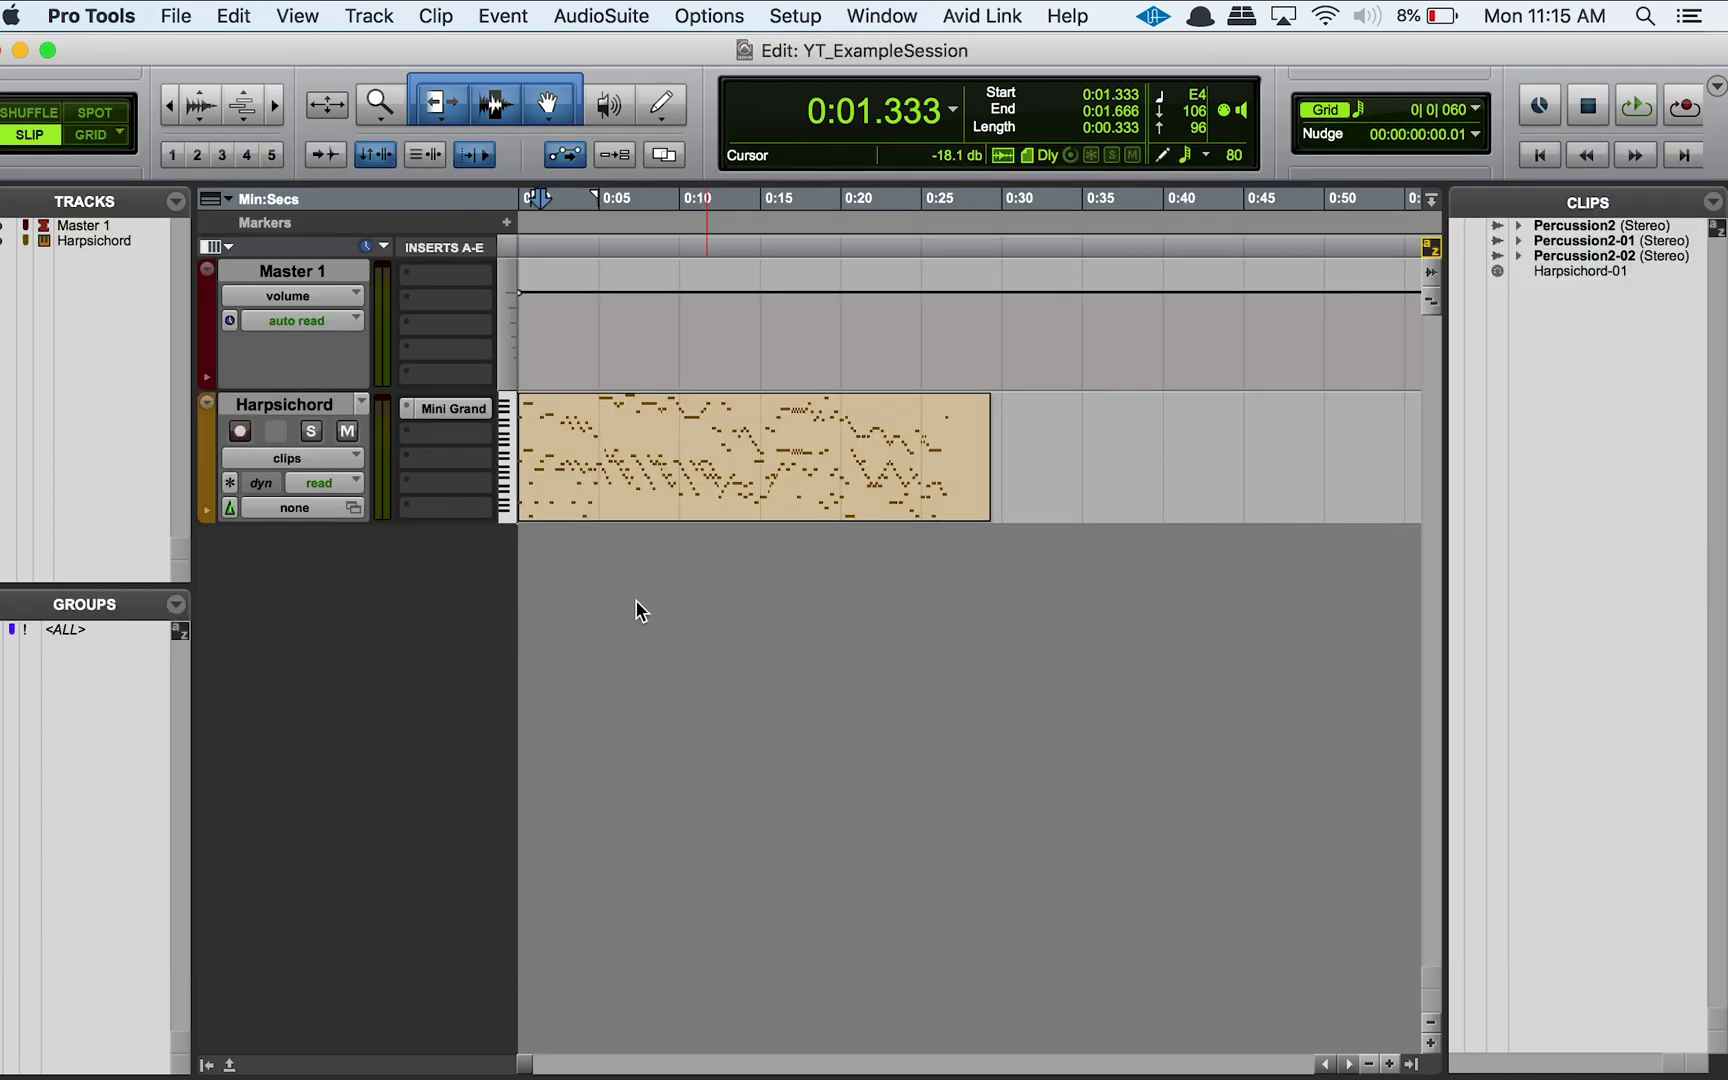